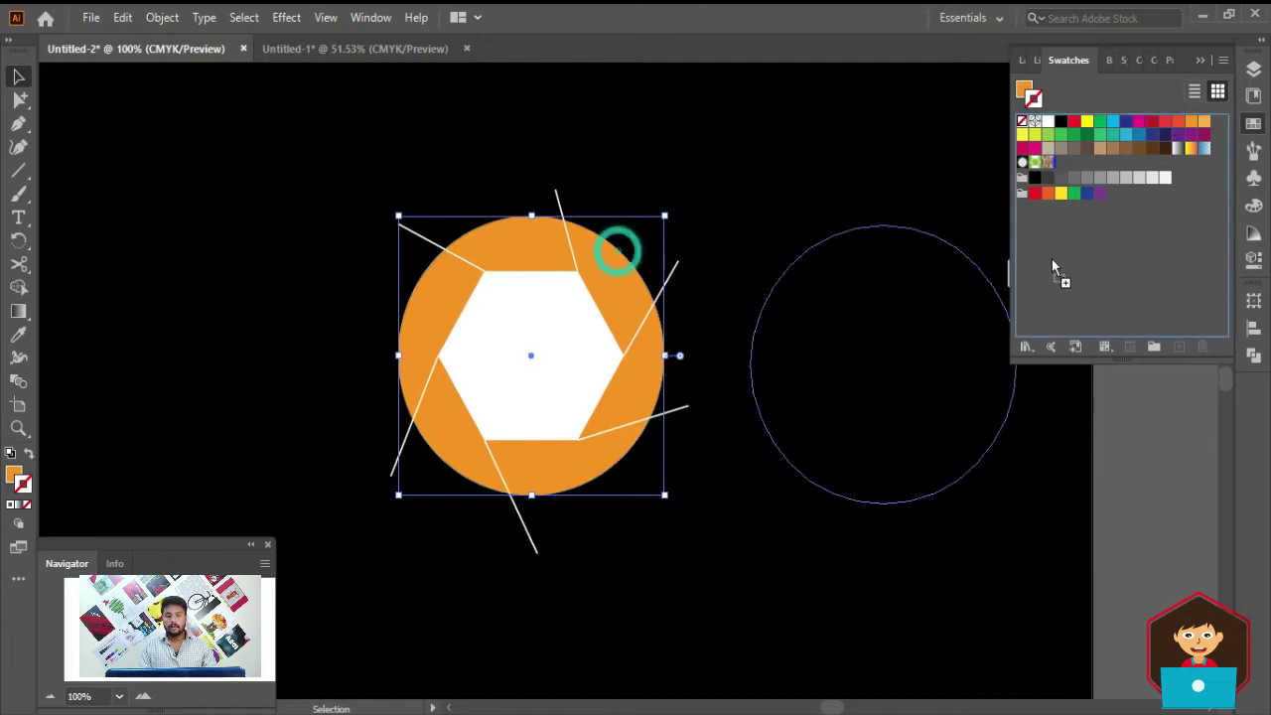
{"action": "mouse_move", "coordinate": [611, 283]}
{"action": "left_mouse_down"}
{"action": "mouse_move", "coordinate": [785, 227]}
{"action": "mouse_move", "coordinate": [611, 283]}
{"action": "left_mouse_up"}
{"action": "left_click", "coordinate": [499, 170]}
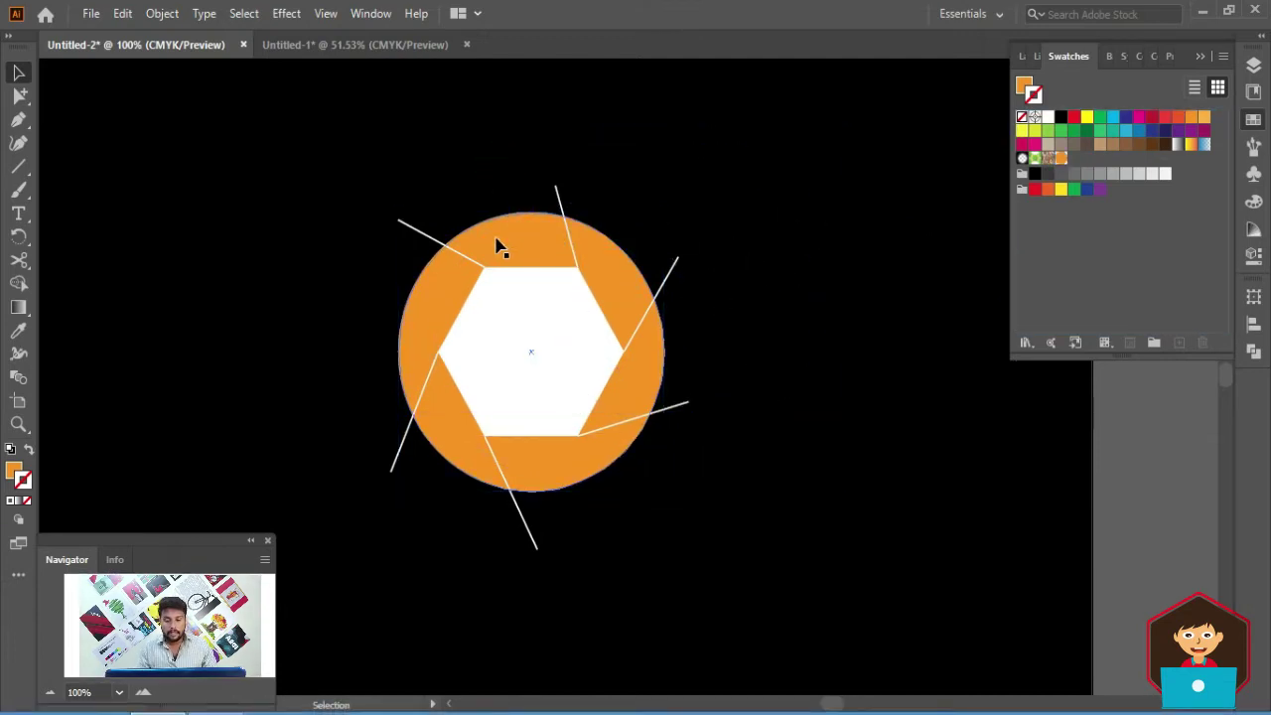
{"action": "left_click_drag", "start_coordinate": [559, 191], "coordinate": [593, 208]}
{"action": "key", "text": "ctrl+z"}
{"action": "left_click", "coordinate": [719, 175]}
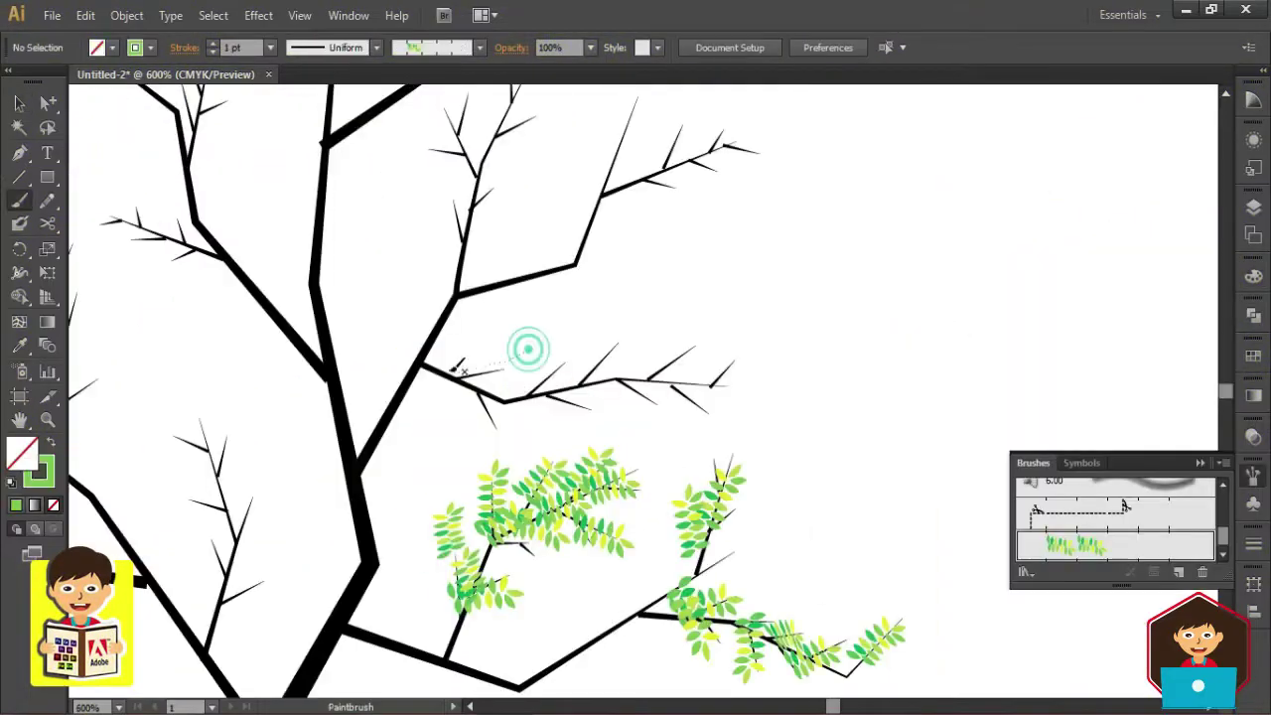
{"action": "left_click_drag", "start_coordinate": [443, 364], "coordinate": [669, 334]}
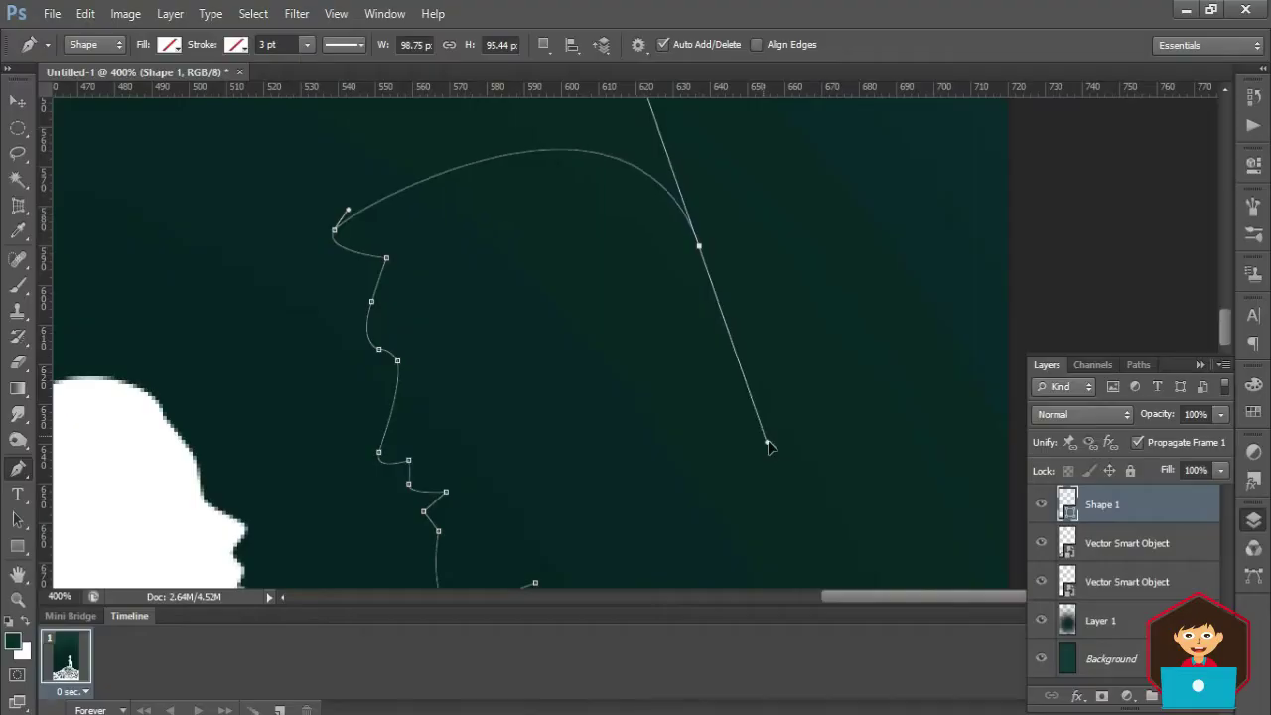
{"action": "left_click_drag", "start_coordinate": [766, 446], "coordinate": [800, 486]}
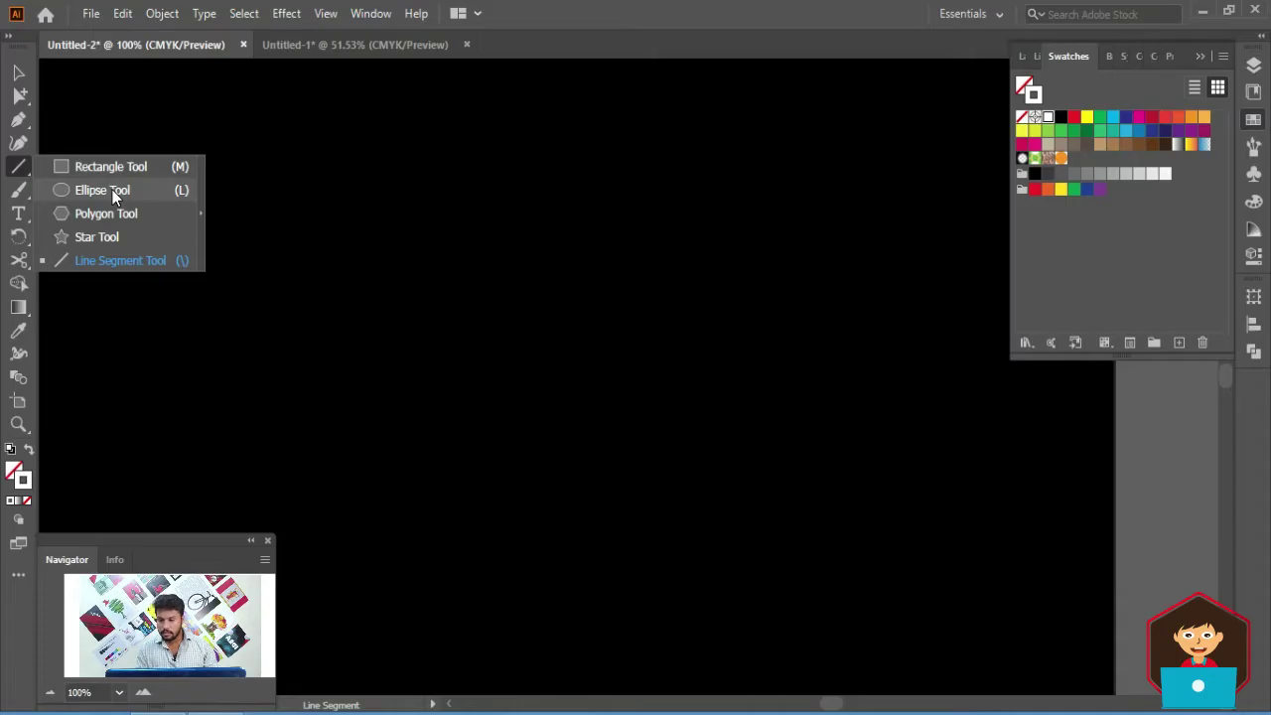
Draw a circle near the middle of the artboard and give it an orange fill with no stroke.
{"action": "left_click", "coordinate": [111, 188]}
{"action": "left_click_drag", "start_coordinate": [543, 332], "coordinate": [674, 434]}
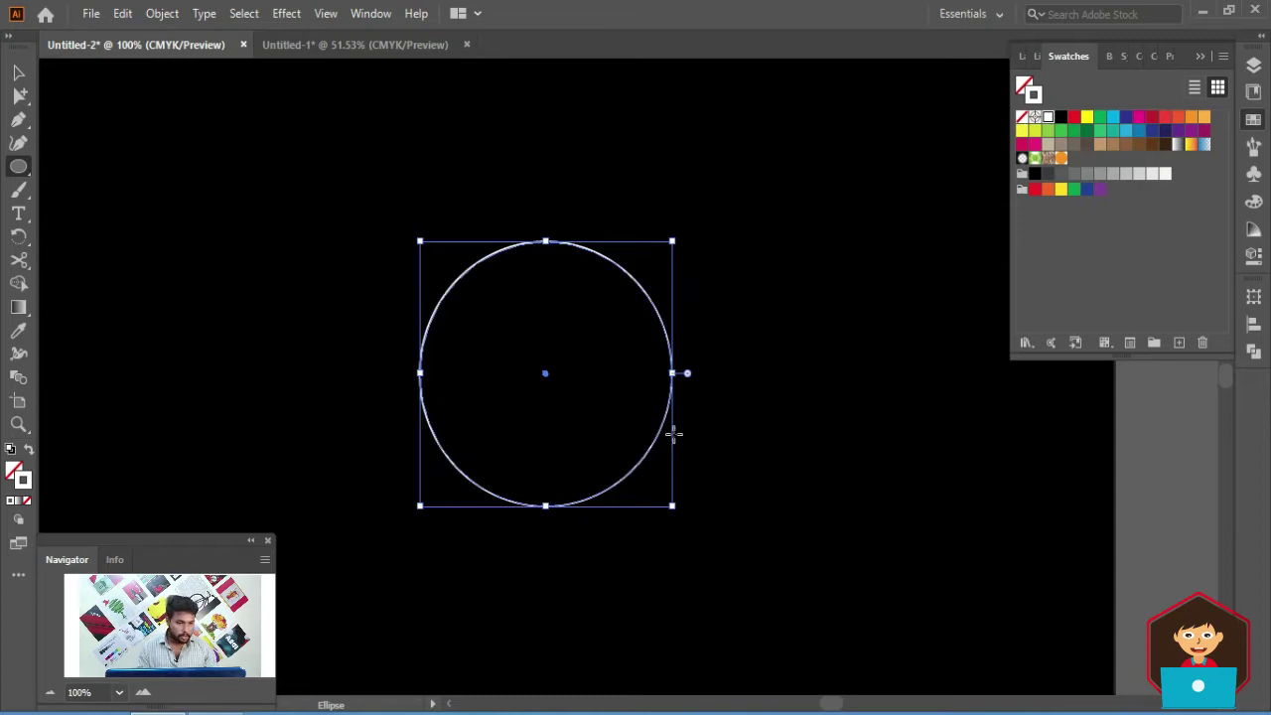
{"action": "key", "text": "v"}
{"action": "left_click", "coordinate": [1192, 118]}
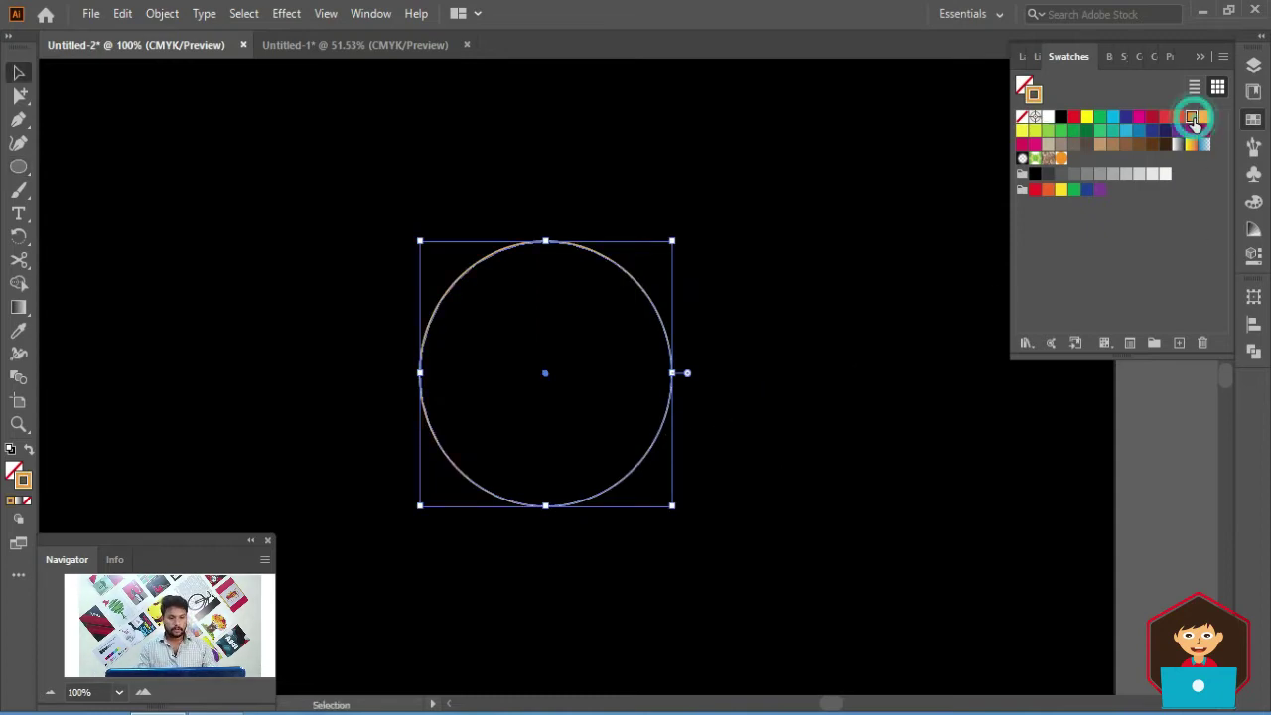
{"action": "left_click", "coordinate": [1023, 116]}
{"action": "left_click", "coordinate": [1026, 90]}
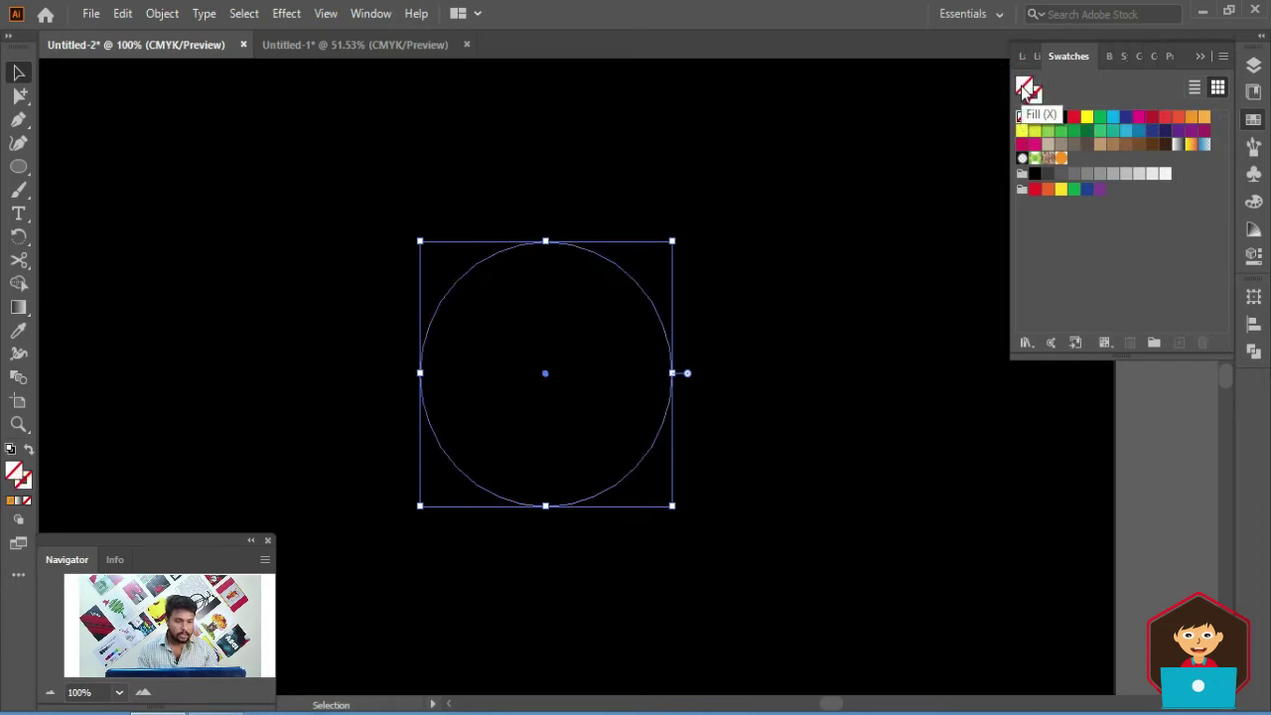
{"action": "left_click", "coordinate": [1192, 119]}
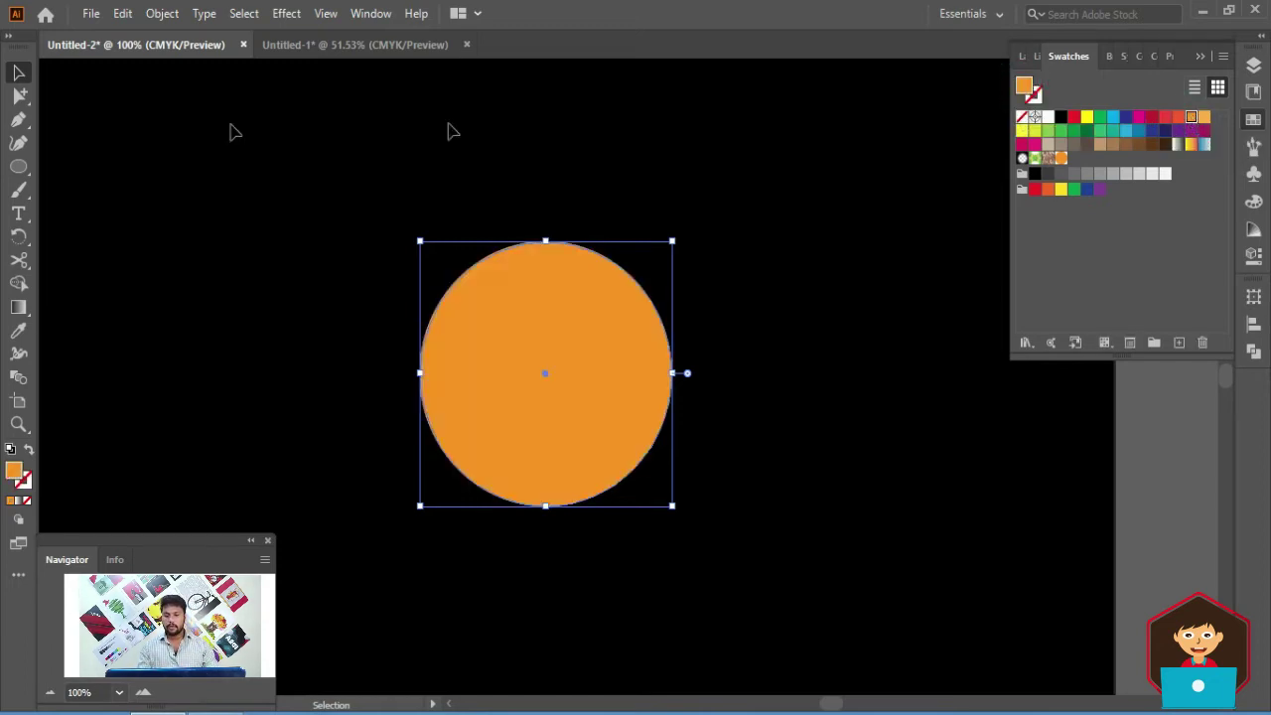
{"action": "left_click", "coordinate": [15, 74]}
{"action": "left_click", "coordinate": [503, 164]}
Draw a hexagon with the Polygon tool beside the orange circle and fill it white.
{"action": "left_click", "coordinate": [16, 167]}
{"action": "left_click", "coordinate": [18, 170]}
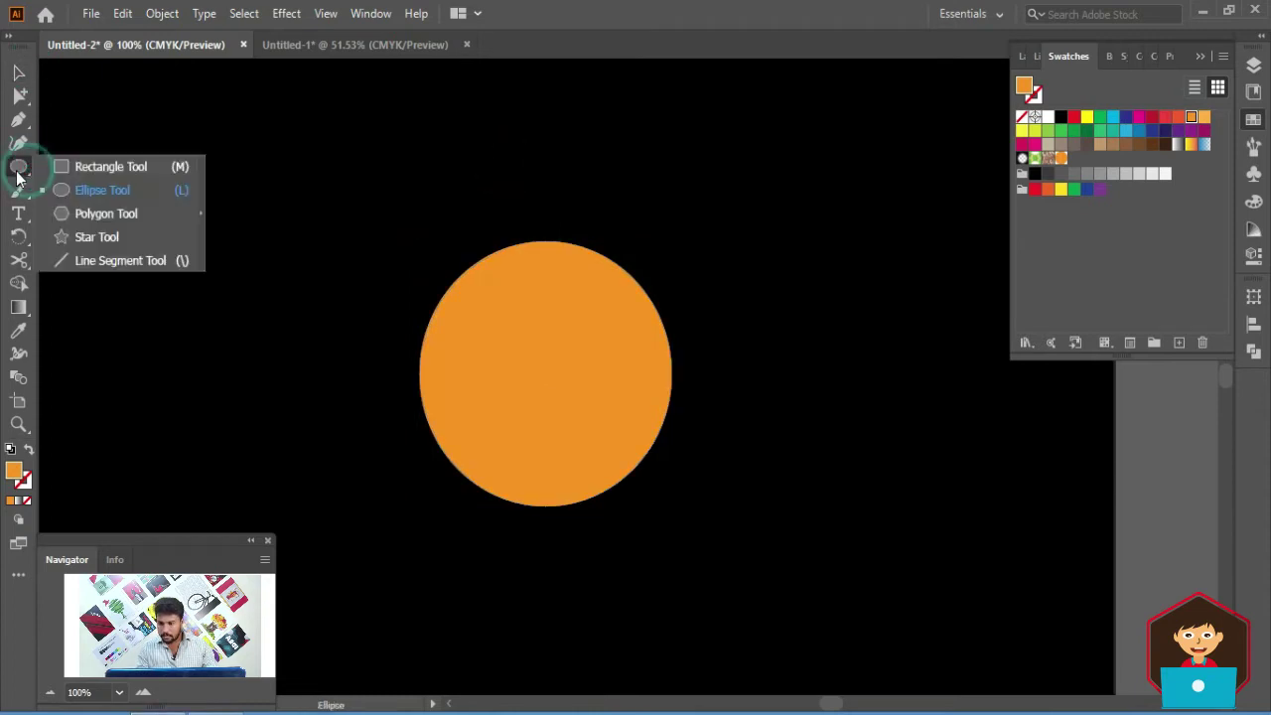
{"action": "left_click", "coordinate": [110, 213]}
{"action": "left_click_drag", "start_coordinate": [324, 169], "coordinate": [403, 245]}
{"action": "key", "text": "v"}
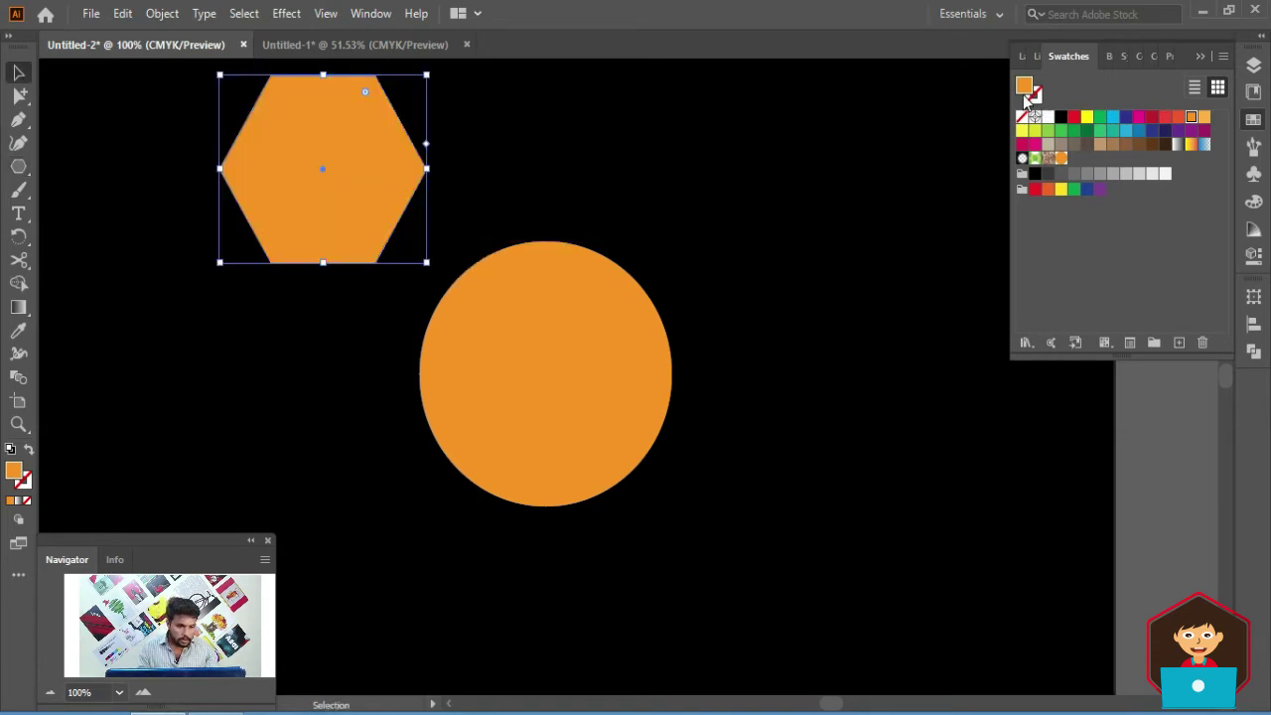
{"action": "left_click", "coordinate": [1048, 116]}
Fit the white hexagon inside the orange circle and align both shapes' centers horizontally and vertically.
{"action": "left_click_drag", "start_coordinate": [338, 123], "coordinate": [560, 328]}
{"action": "left_click_drag", "start_coordinate": [649, 279], "coordinate": [631, 303]}
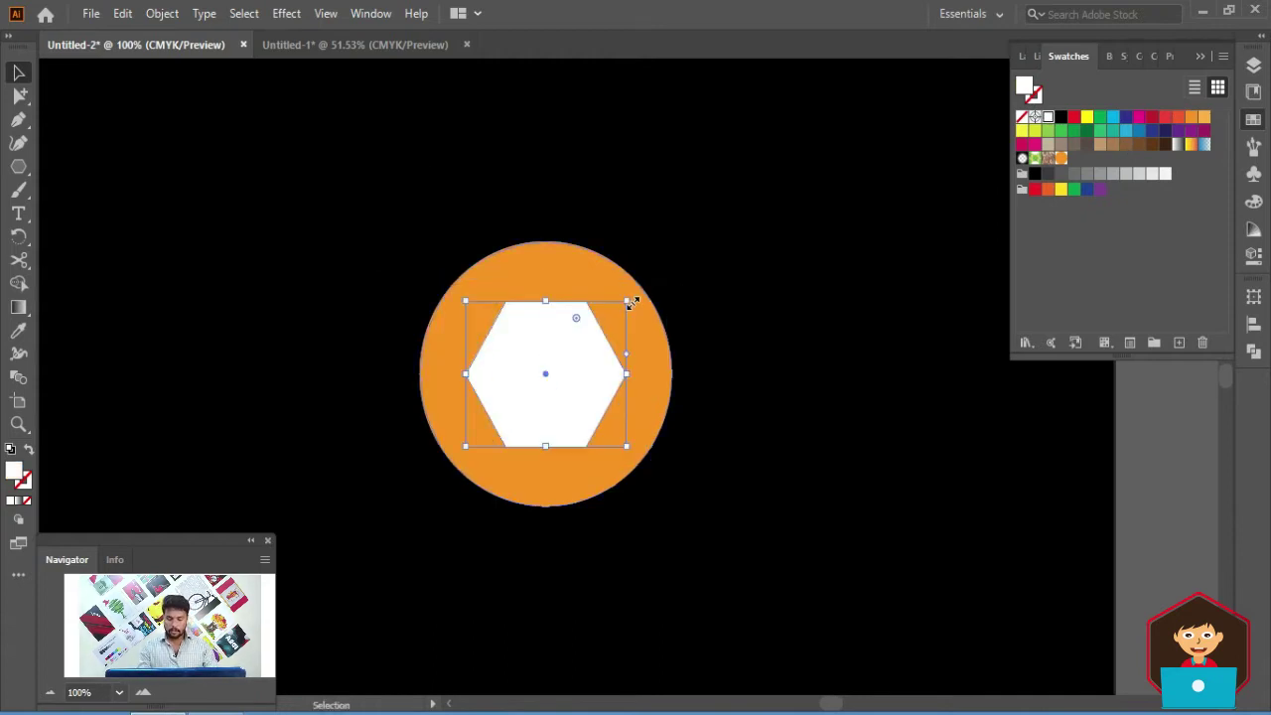
{"action": "left_click_drag", "start_coordinate": [749, 181], "coordinate": [500, 491]}
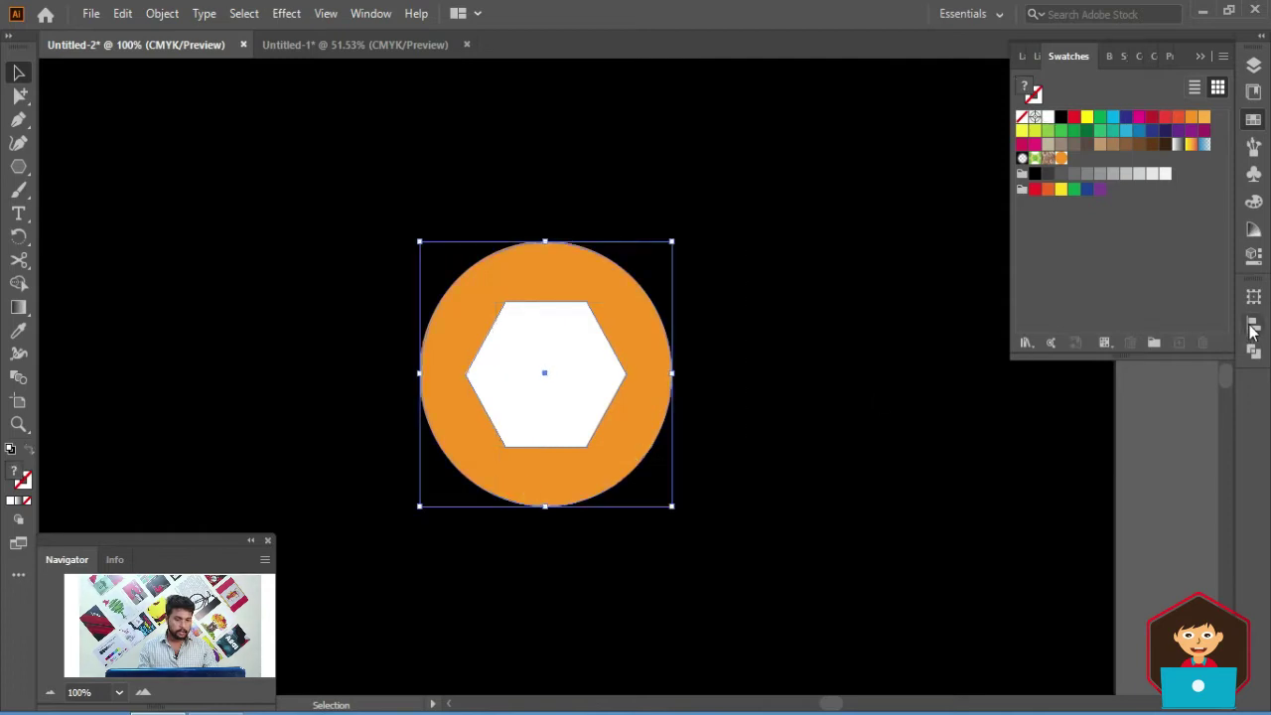
{"action": "left_click", "coordinate": [1254, 328]}
{"action": "left_click", "coordinate": [1070, 341]}
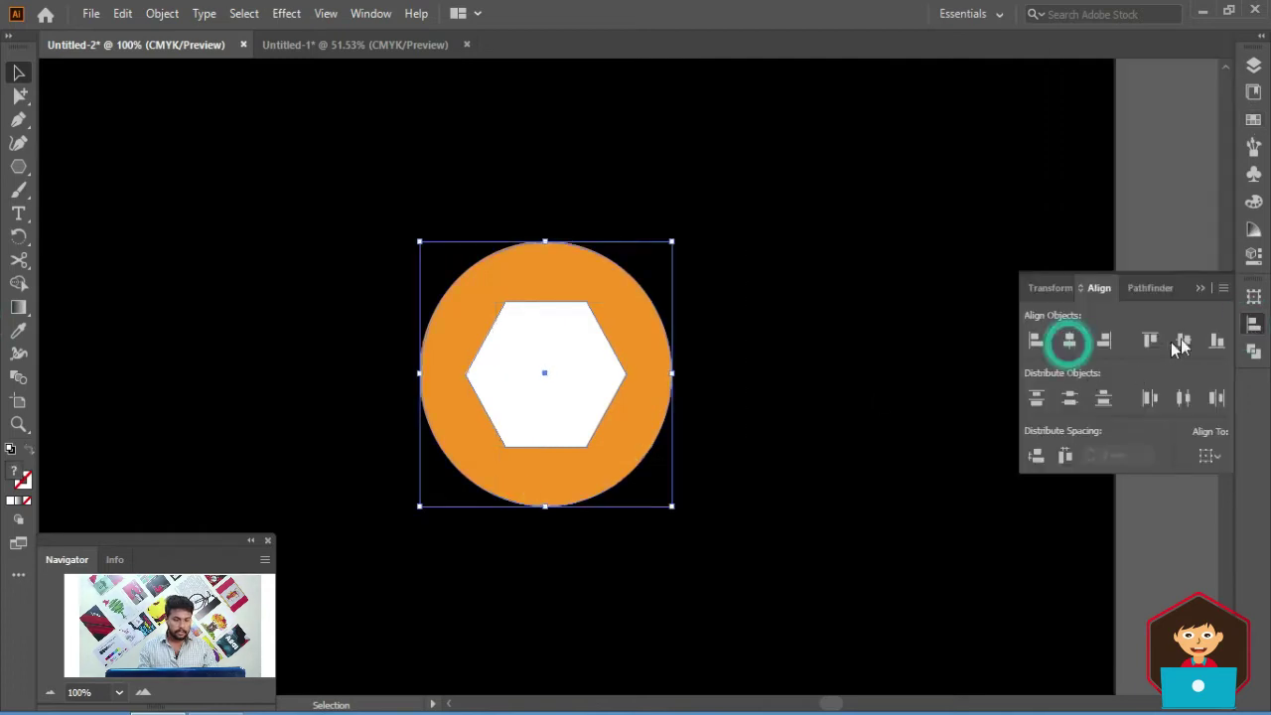
{"action": "left_click", "coordinate": [1185, 341]}
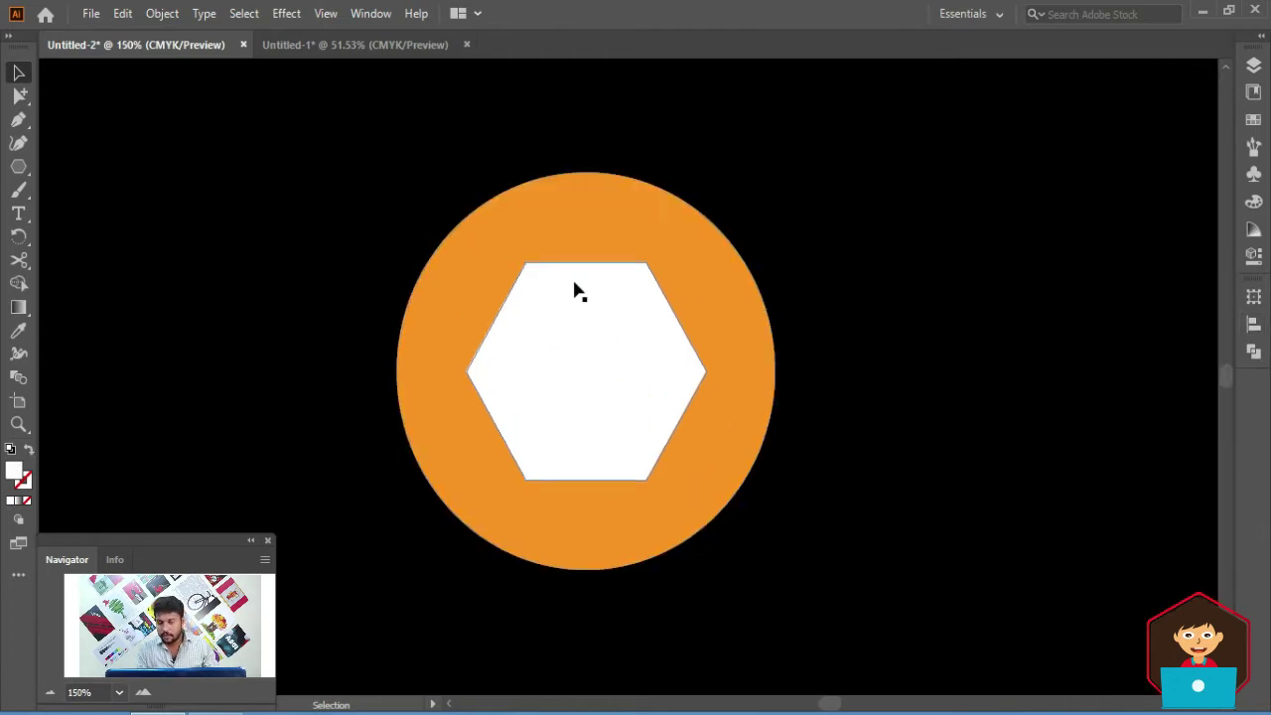
Draw a thin white horizontal bar extending past both sides of the circle, flush with the hexagon's top edge.
{"action": "left_click", "coordinate": [19, 167]}
{"action": "left_click", "coordinate": [105, 167]}
{"action": "left_click_drag", "start_coordinate": [244, 234], "coordinate": [952, 262]}
{"action": "key", "text": "v"}
{"action": "left_click_drag", "start_coordinate": [598, 262], "coordinate": [601, 254]}
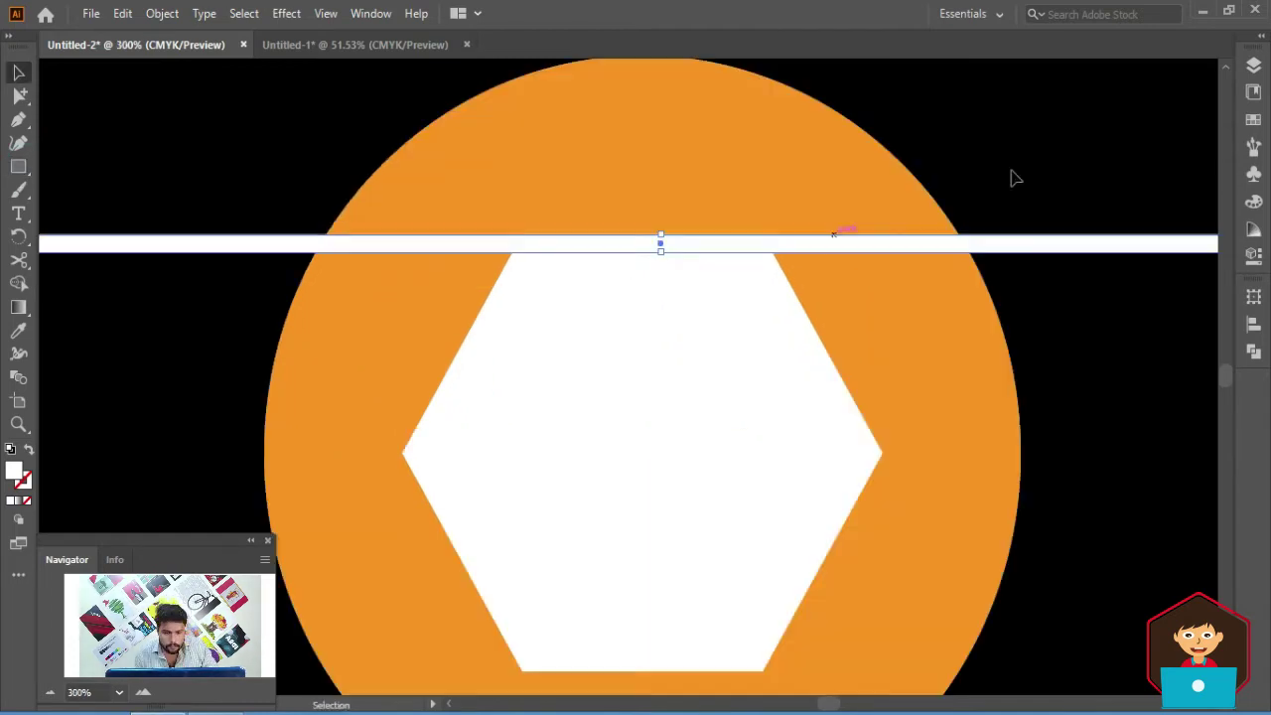
{"action": "left_click", "coordinate": [1017, 164]}
{"action": "key", "text": "ctrl+z"}
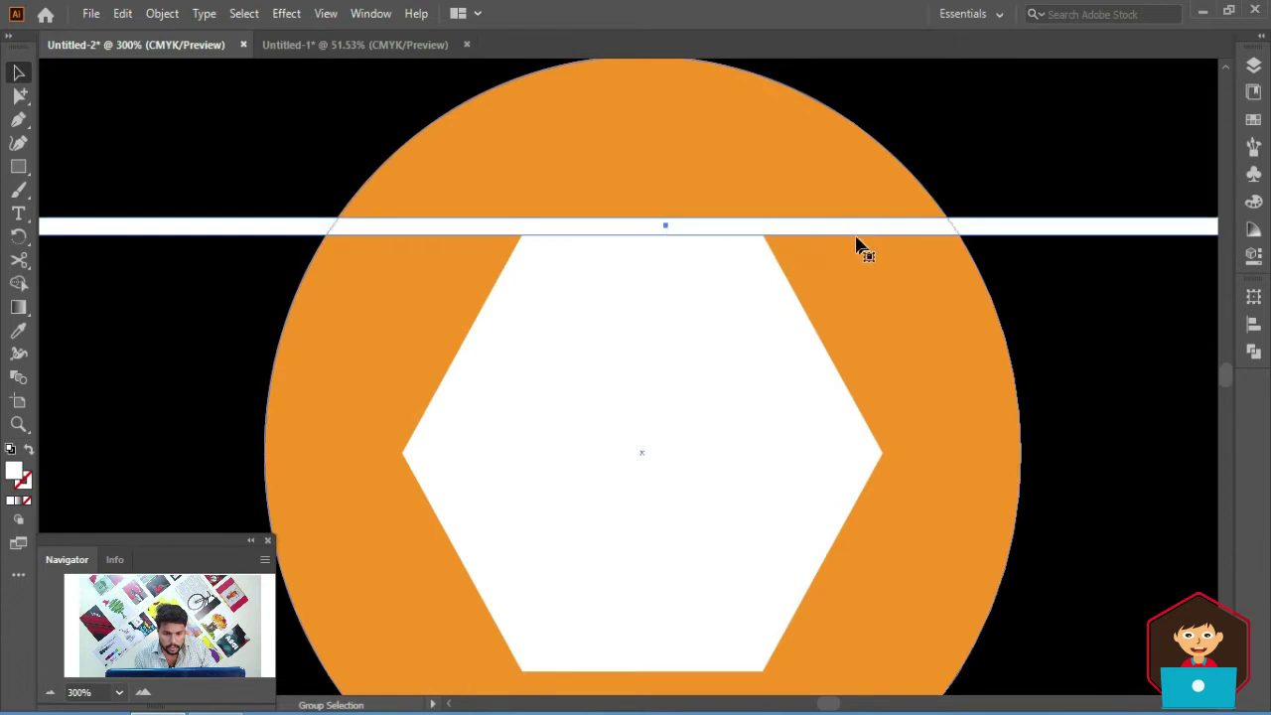
{"action": "left_click_drag", "start_coordinate": [834, 230], "coordinate": [830, 248]}
{"action": "key", "text": "ctrl+minus"}
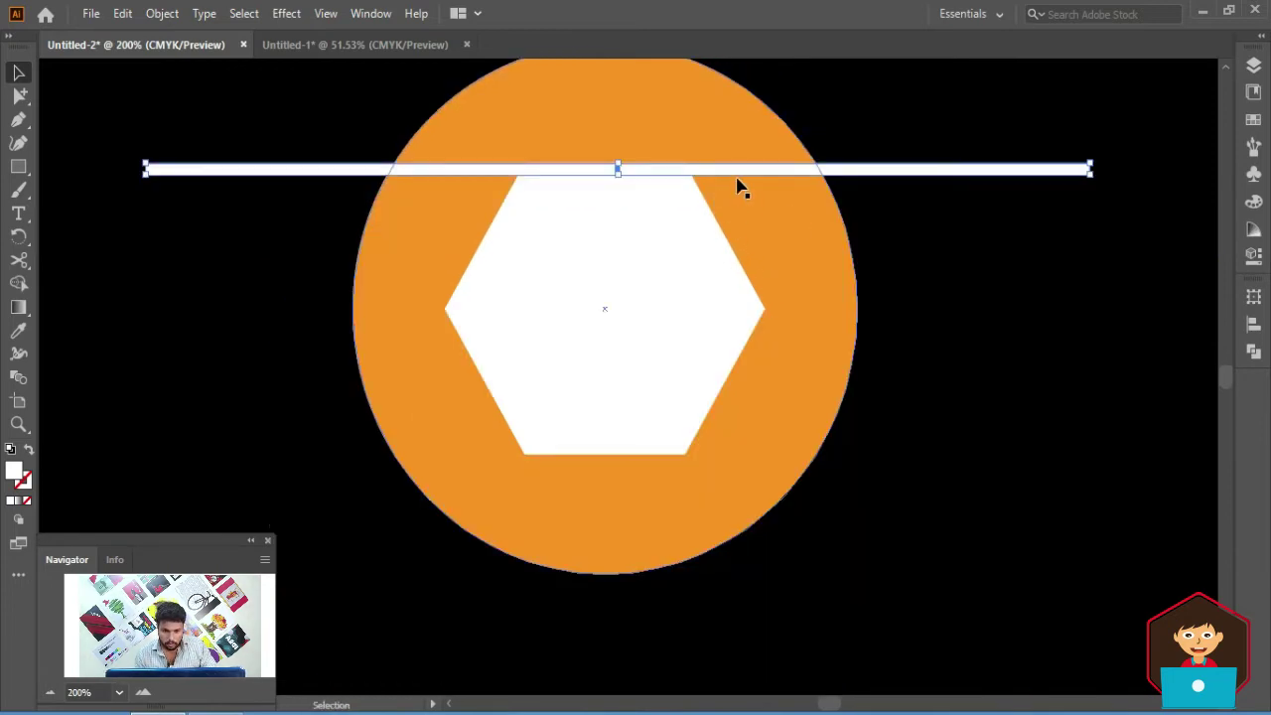
Duplicate the white bar onto the hexagon's bottom edge and select both bars.
{"action": "left_click_drag", "start_coordinate": [731, 170], "coordinate": [721, 453]}
{"action": "key", "text": "ctrl+minus"}
{"action": "left_click_drag", "start_coordinate": [982, 150], "coordinate": [864, 517]}
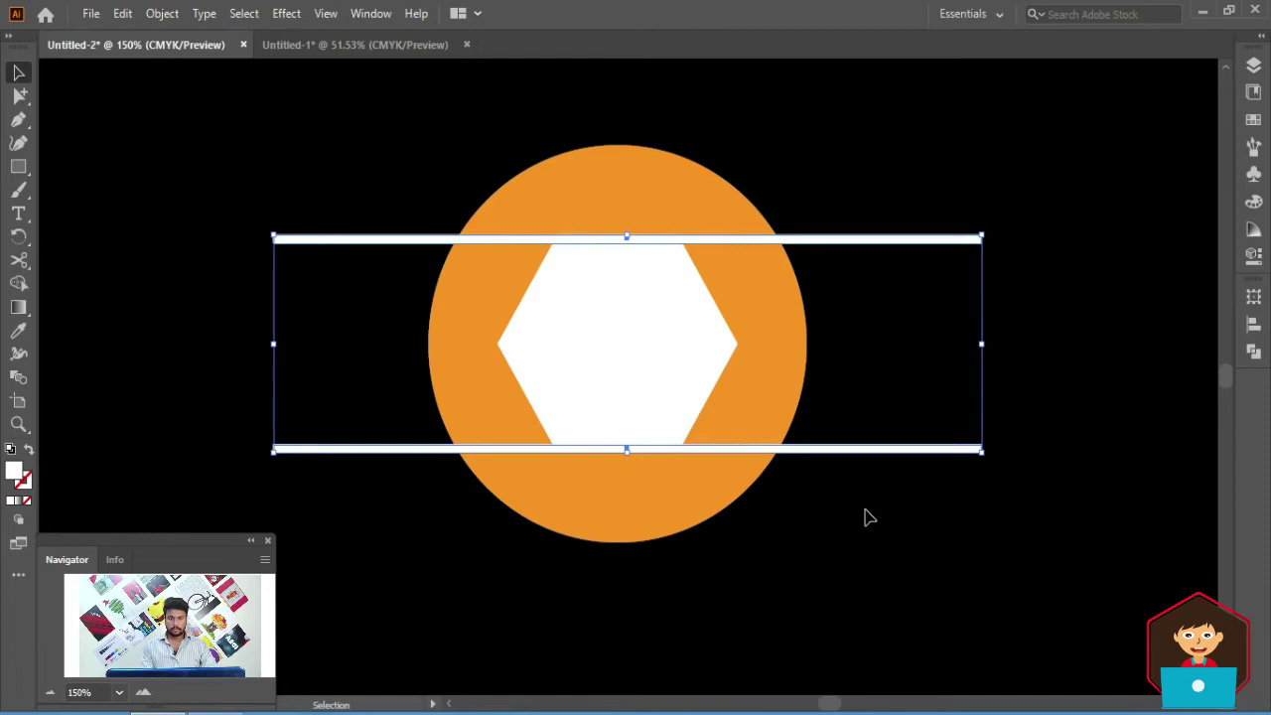
{"action": "left_click", "coordinate": [162, 14]}
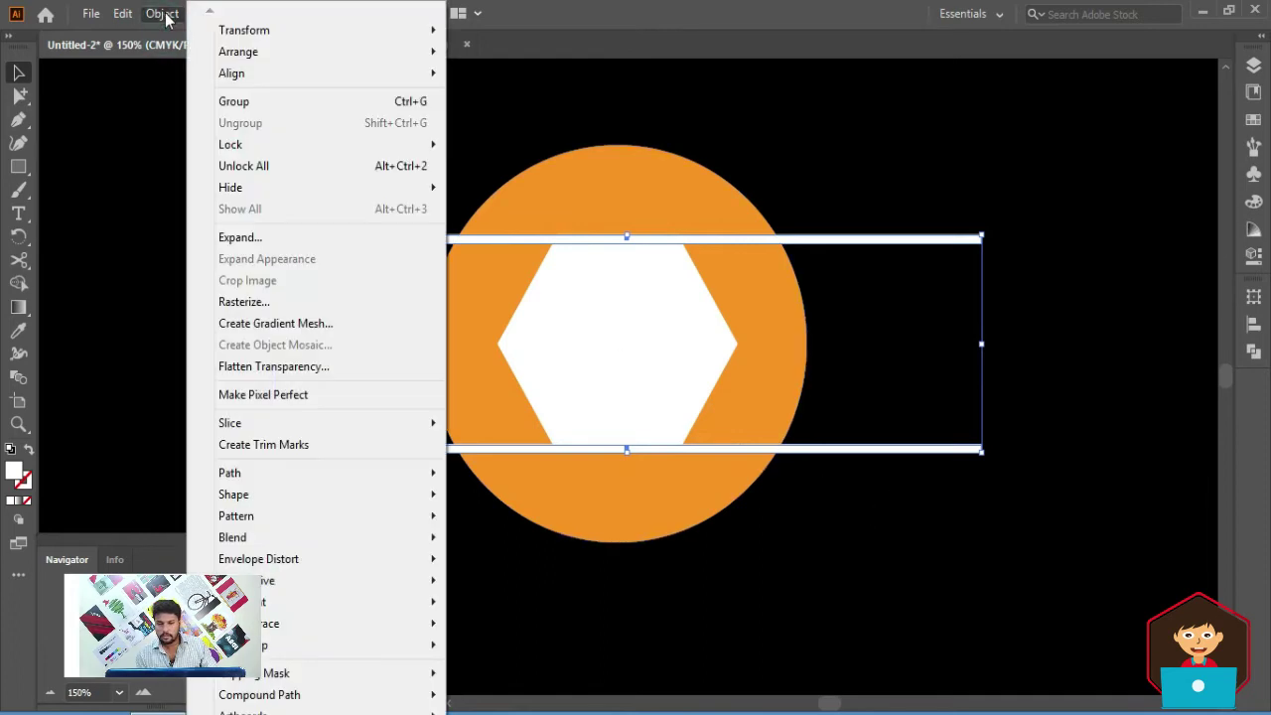
{"action": "mouse_move", "coordinate": [250, 37]}
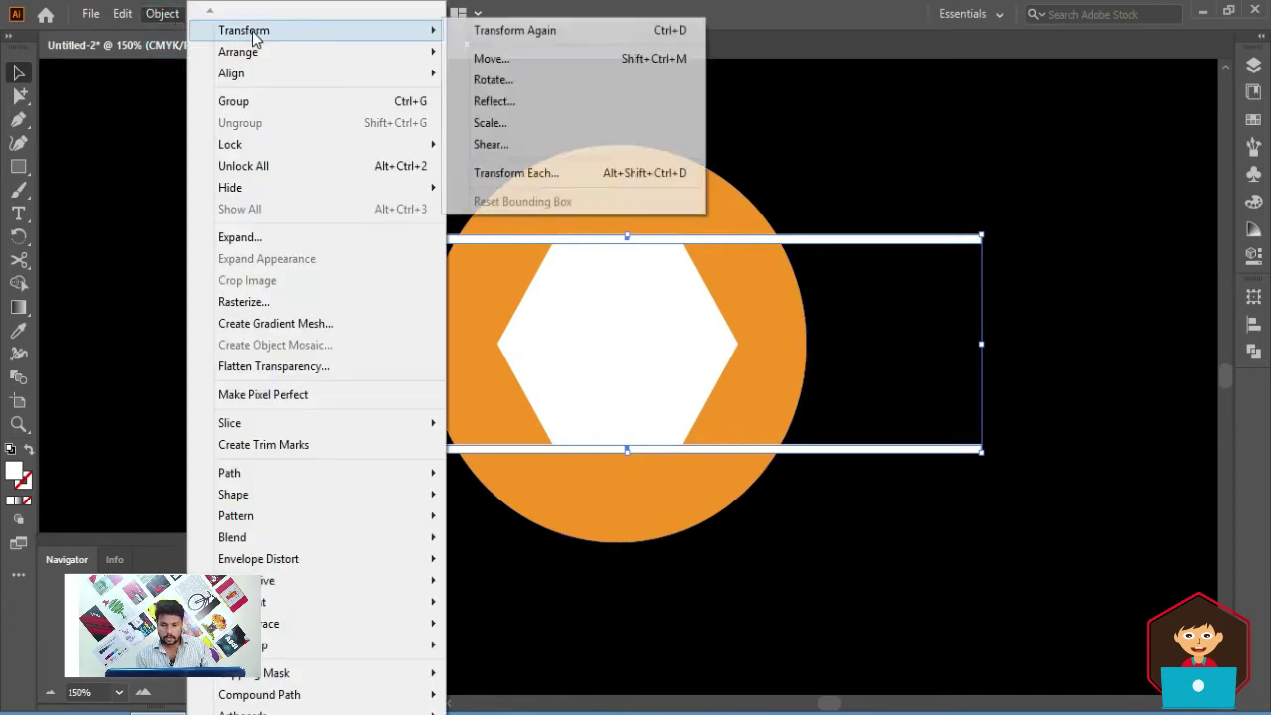
{"action": "left_click", "coordinate": [578, 173]}
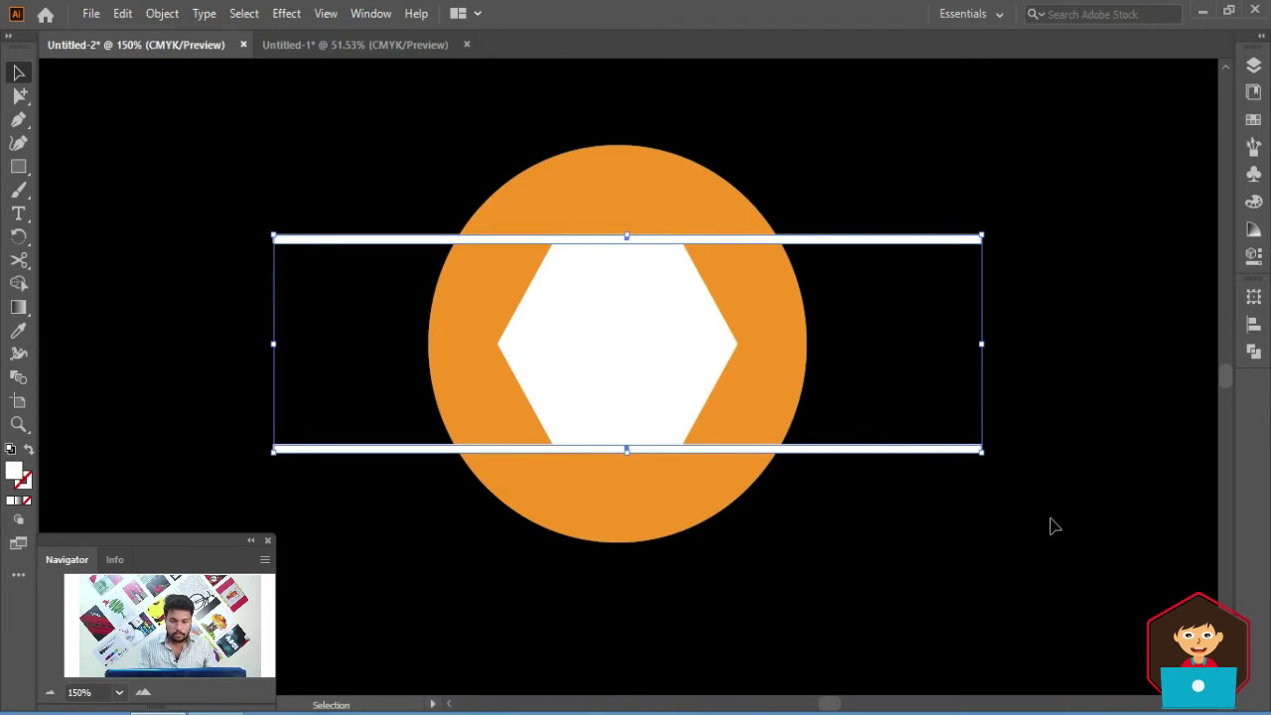
Group the two white bars and center them horizontally with the circle and hexagon.
{"action": "left_click_drag", "start_coordinate": [1064, 148], "coordinate": [865, 633]}
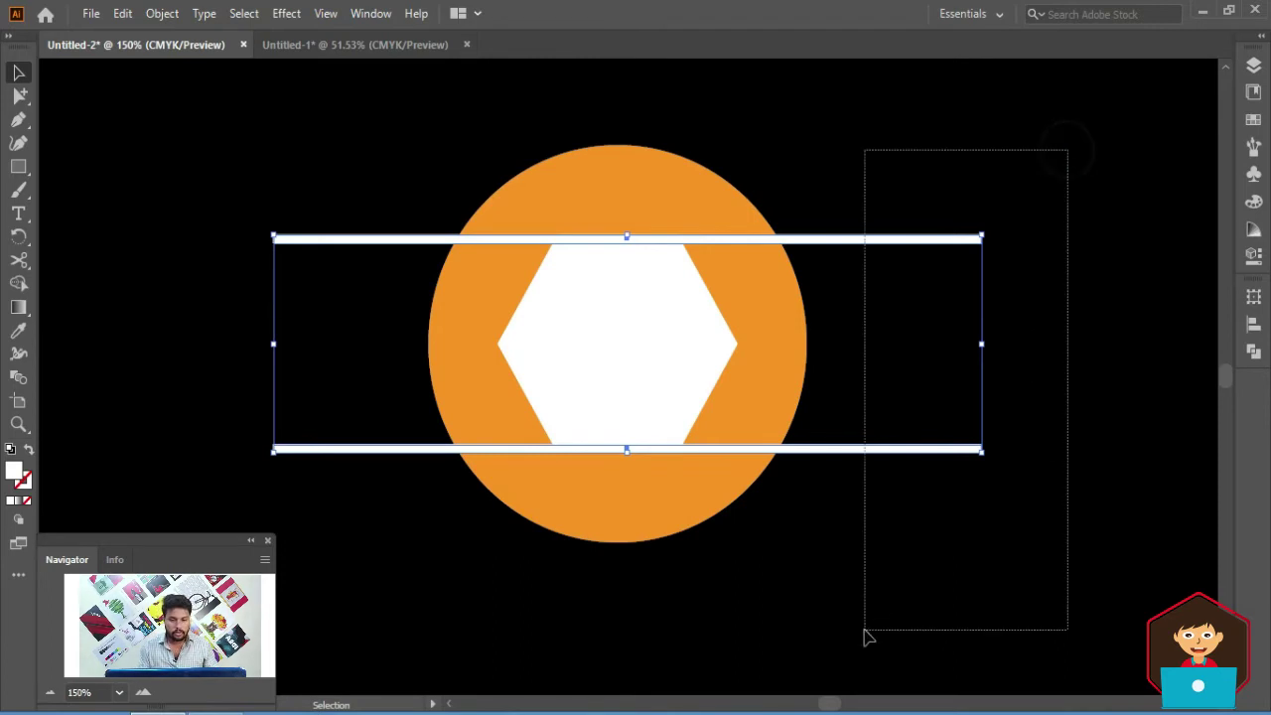
{"action": "left_click_drag", "start_coordinate": [1133, 143], "coordinate": [838, 618]}
{"action": "key", "text": "ctrl+g"}
{"action": "left_click_drag", "start_coordinate": [1057, 119], "coordinate": [370, 527]}
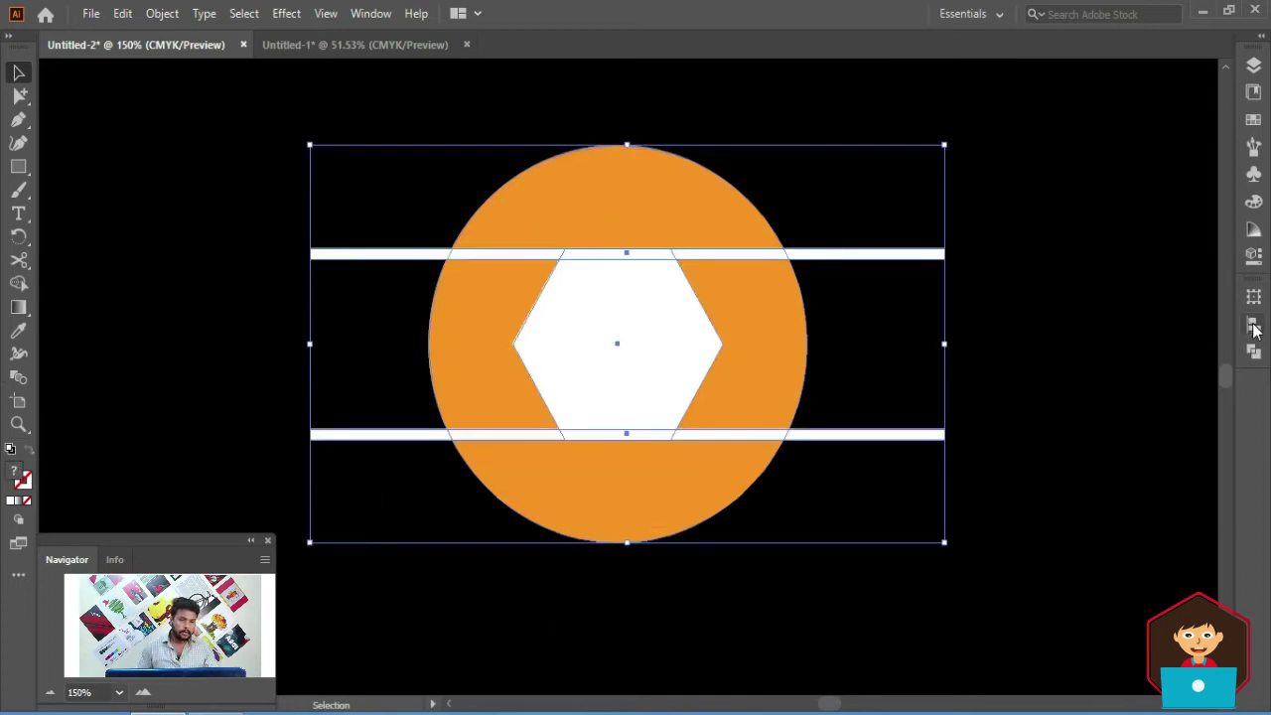
{"action": "left_click", "coordinate": [1254, 329]}
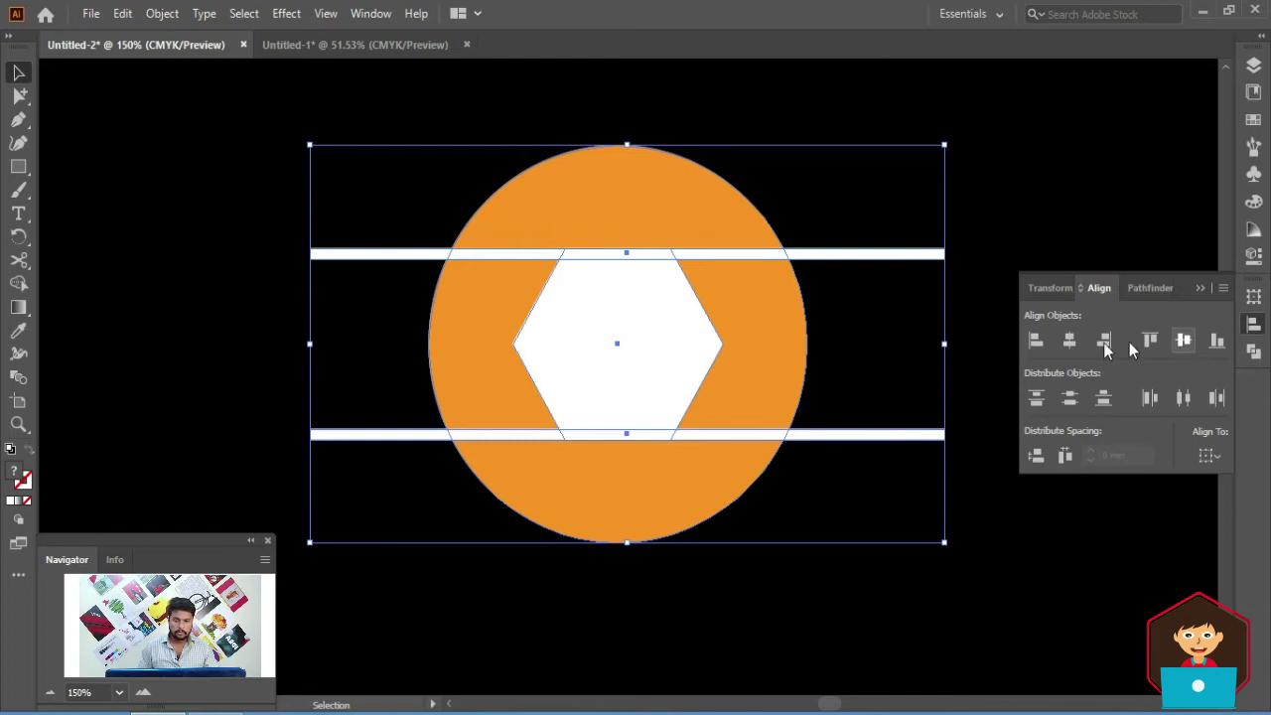
{"action": "left_click", "coordinate": [1071, 341]}
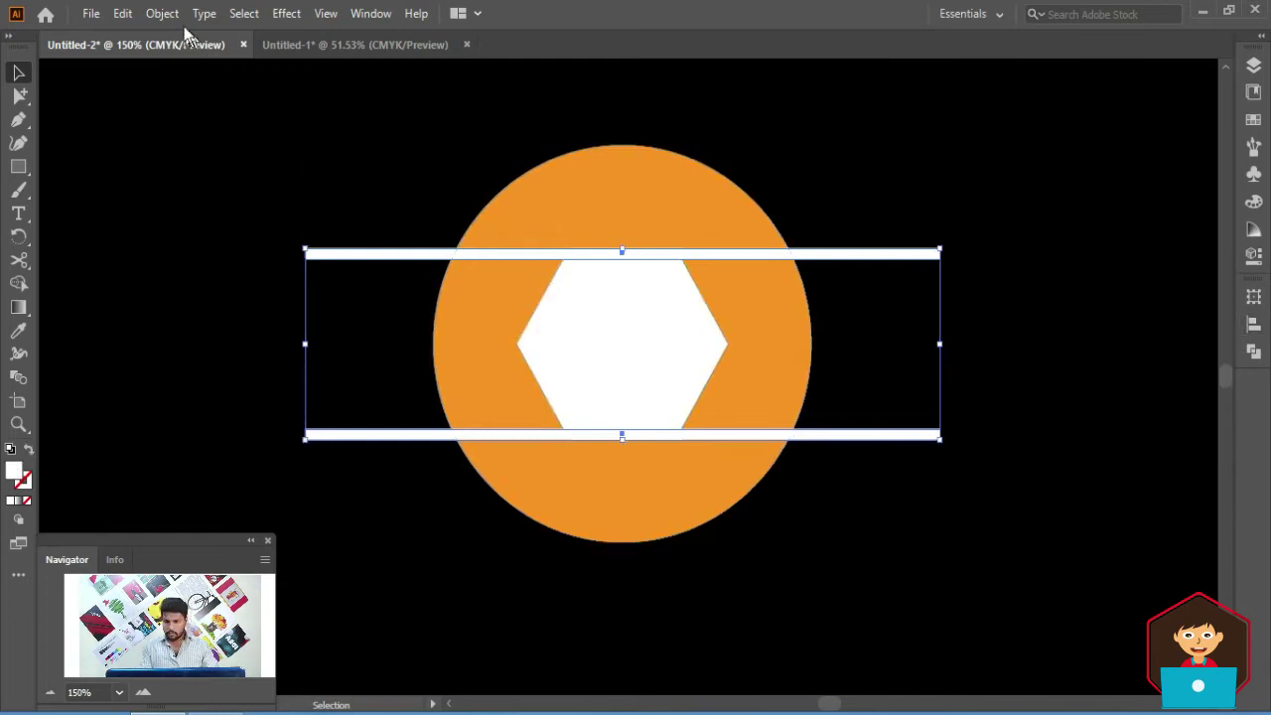
Use Transform Each to make a copy of the bar group rotated 60°, and repeat that transformation once.
{"action": "left_click", "coordinate": [162, 14]}
{"action": "mouse_move", "coordinate": [239, 30]}
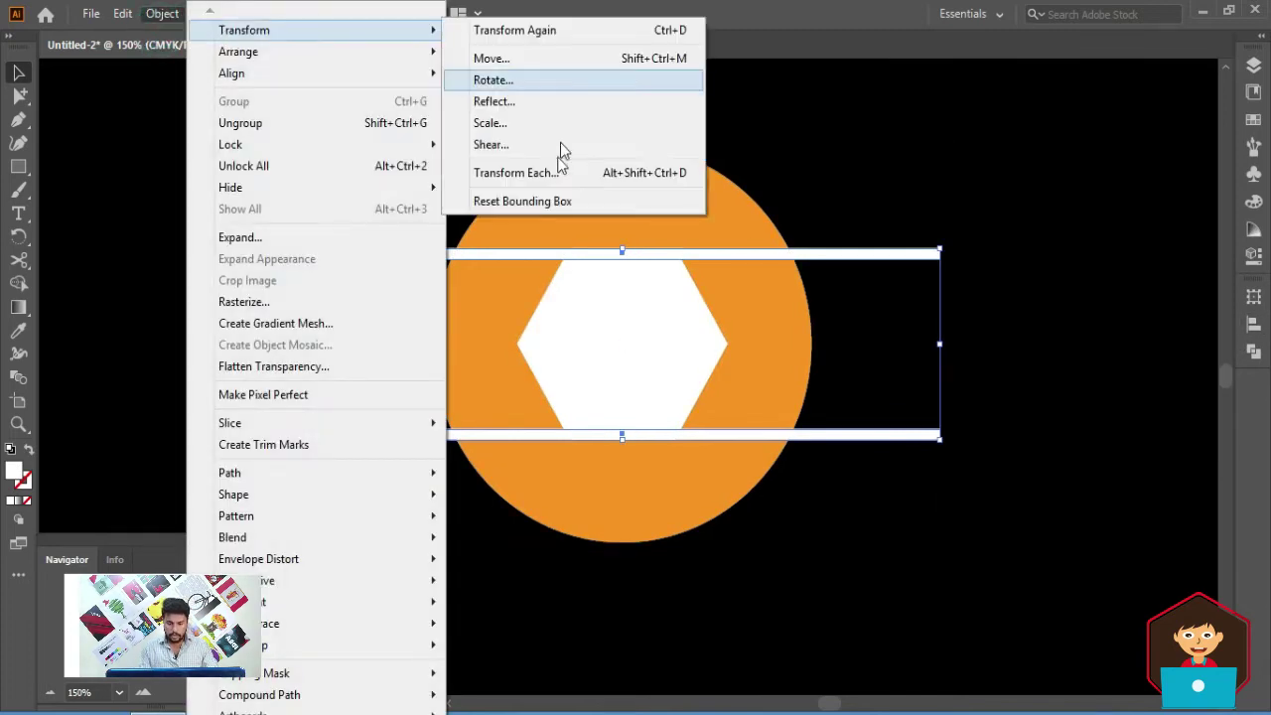
{"action": "left_click", "coordinate": [555, 177]}
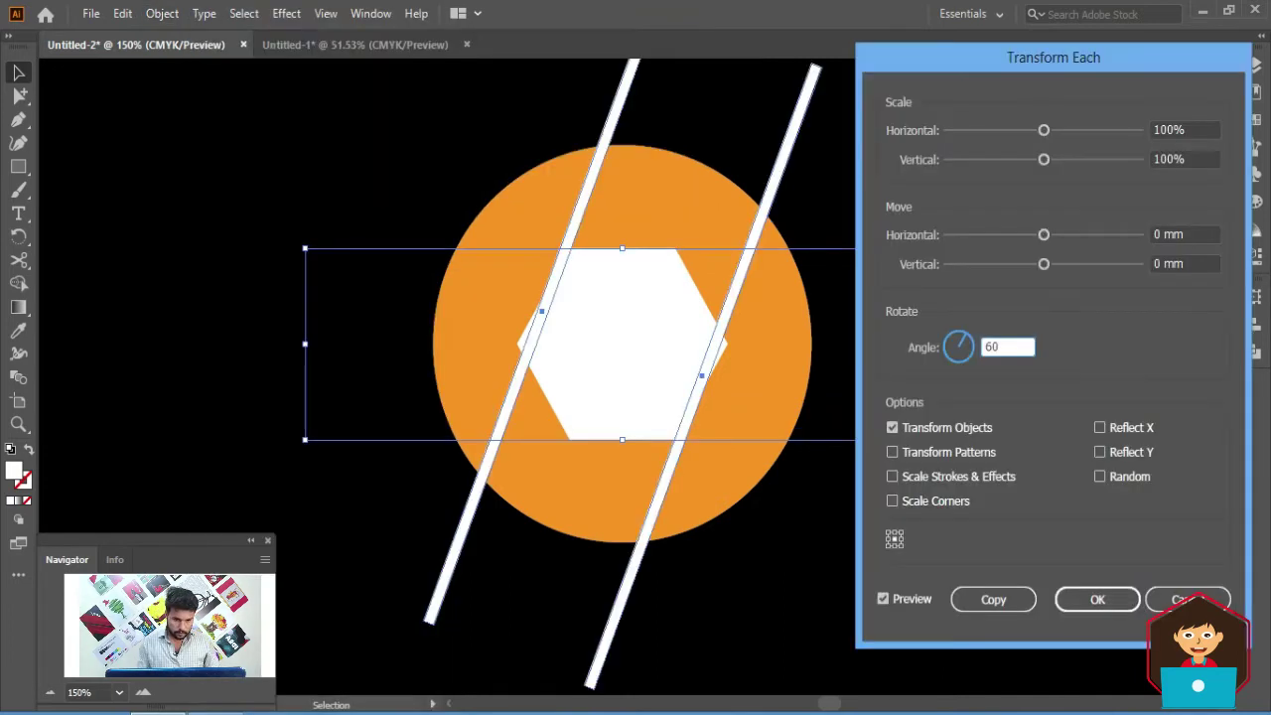
{"action": "left_click_drag", "start_coordinate": [987, 56], "coordinate": [1012, 58]}
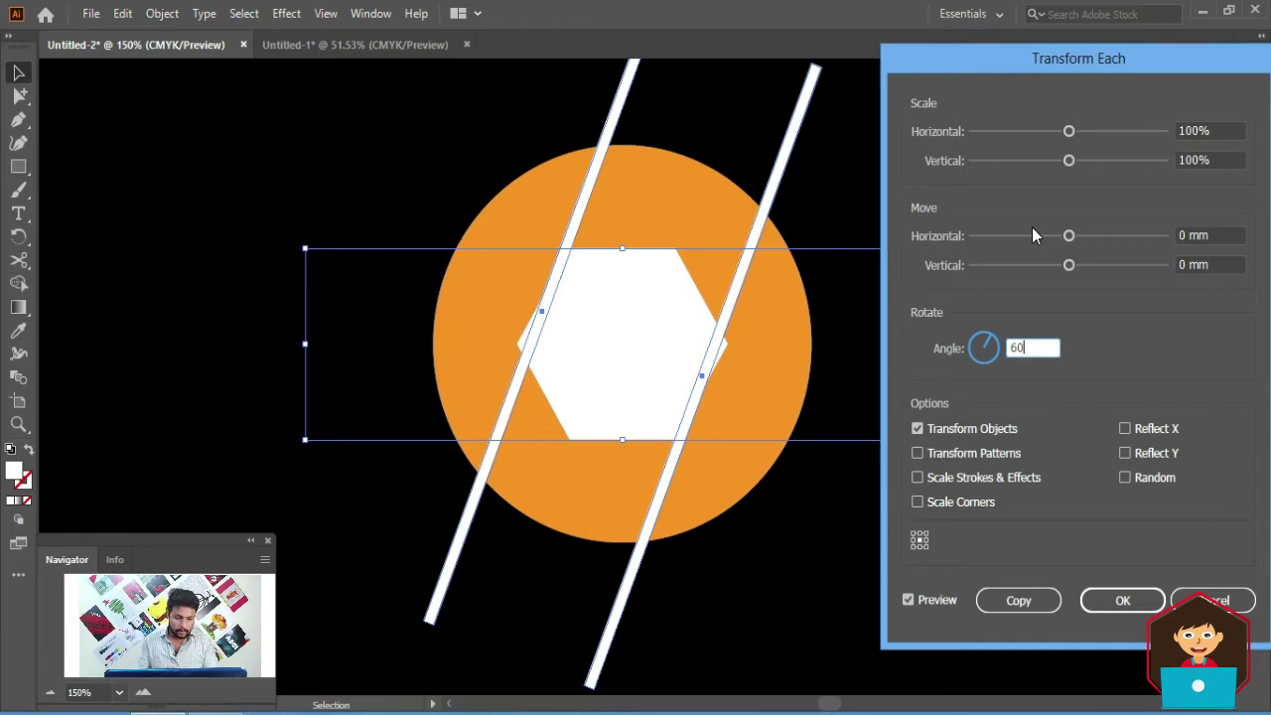
{"action": "left_click", "coordinate": [906, 601]}
{"action": "left_click", "coordinate": [907, 601]}
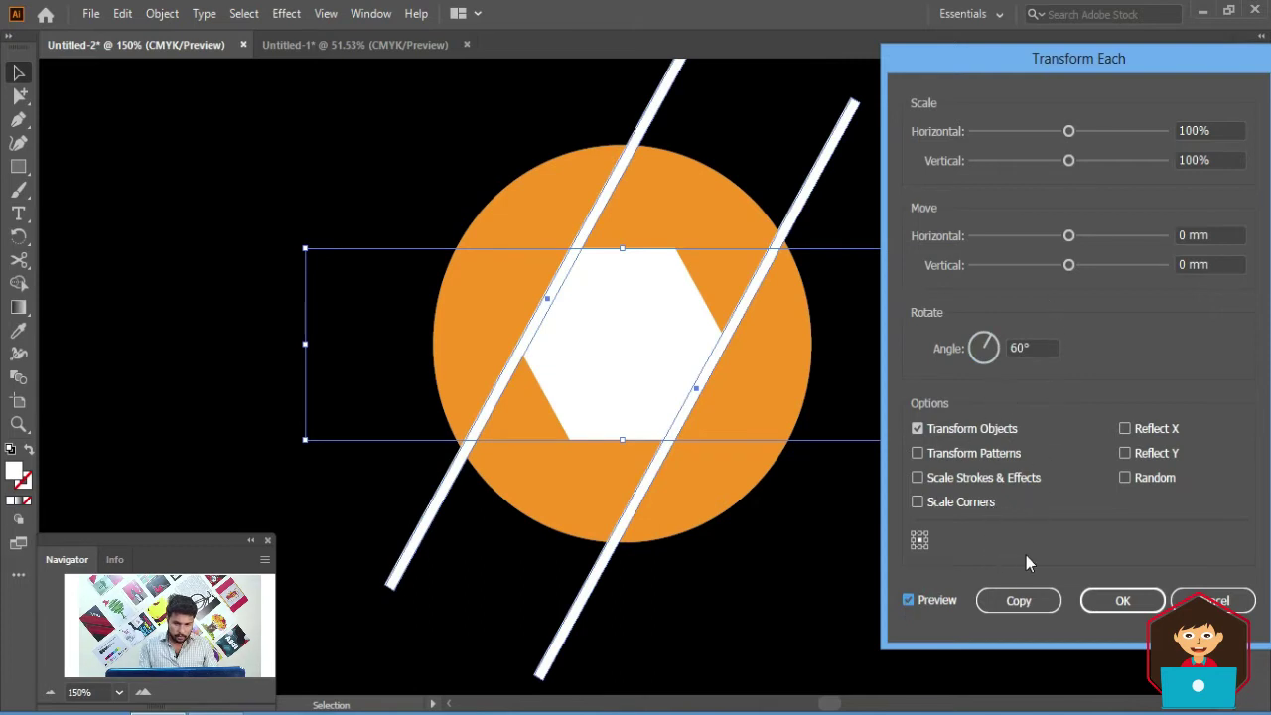
{"action": "left_click", "coordinate": [1020, 601]}
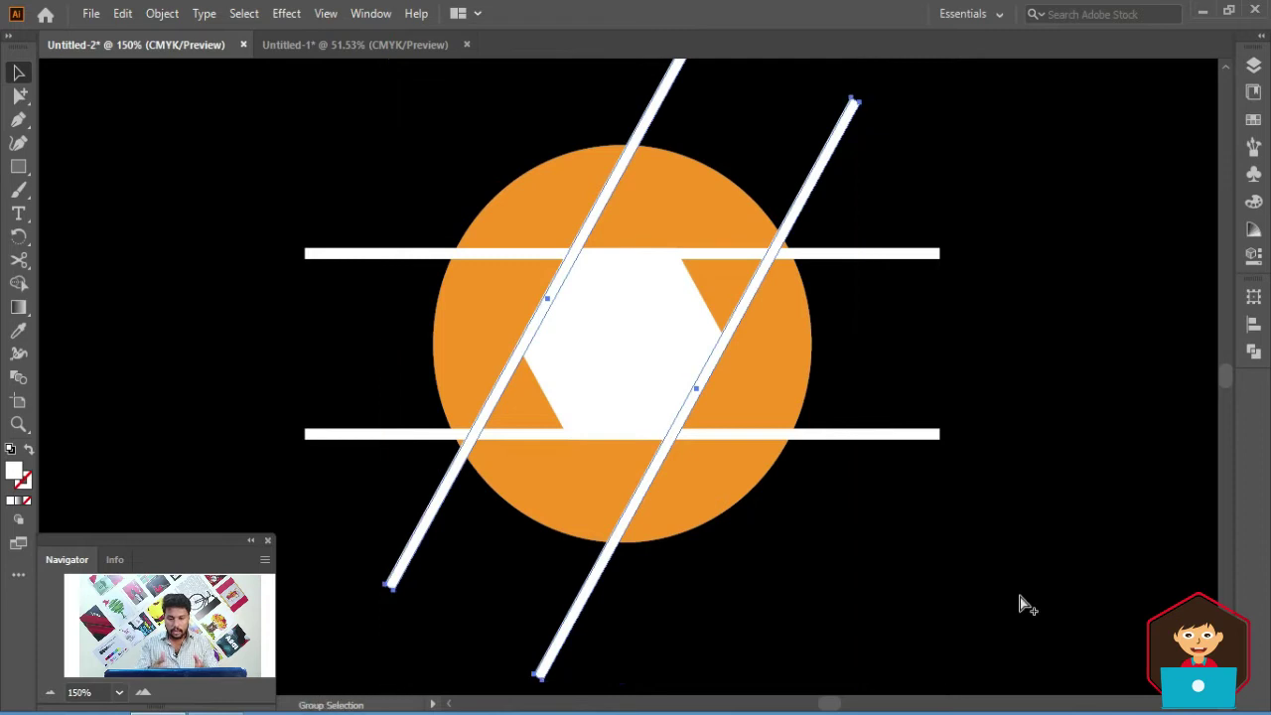
{"action": "key", "text": "ctrl+d"}
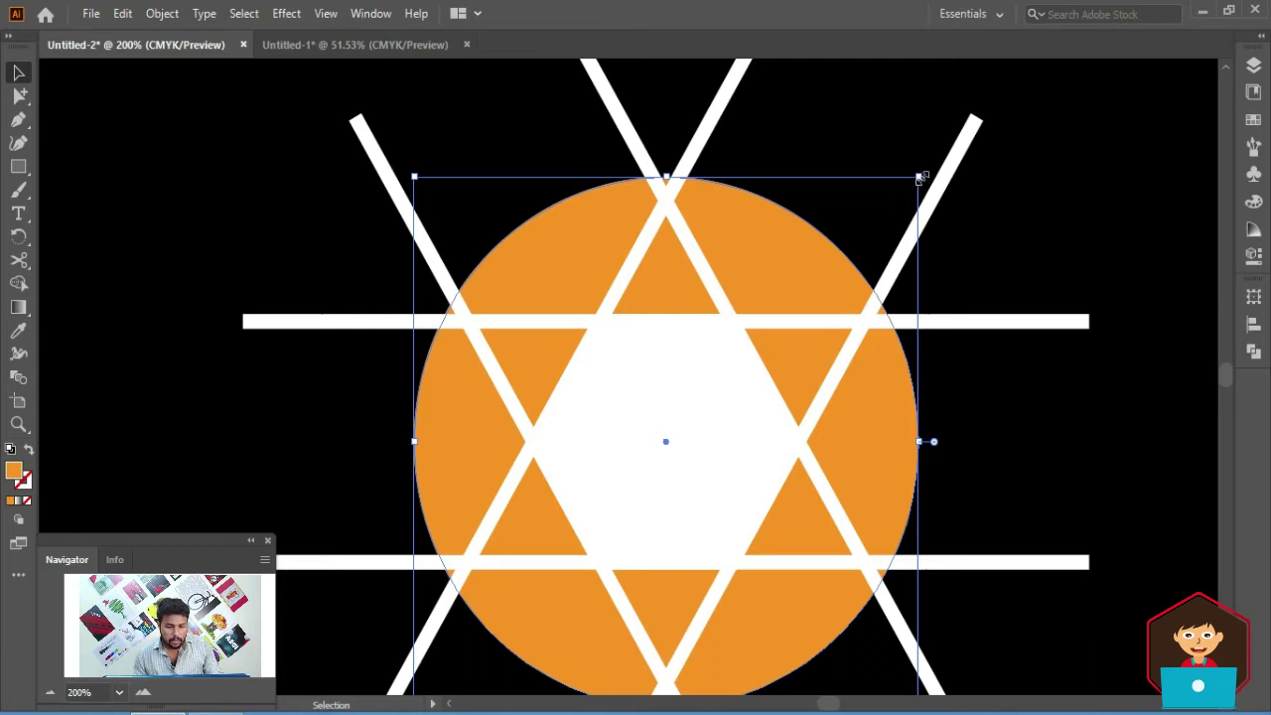
Shrink the orange circle about its center so its edge meets the outer crossings of the white bars.
{"action": "left_click_drag", "start_coordinate": [920, 176], "coordinate": [899, 182]}
{"action": "key", "text": "ctrl+minus"}
Select all the artwork and use Shape Builder to erase the bar ends projecting beyond the circle's left and lower sides.
{"action": "left_click_drag", "start_coordinate": [156, 93], "coordinate": [923, 586]}
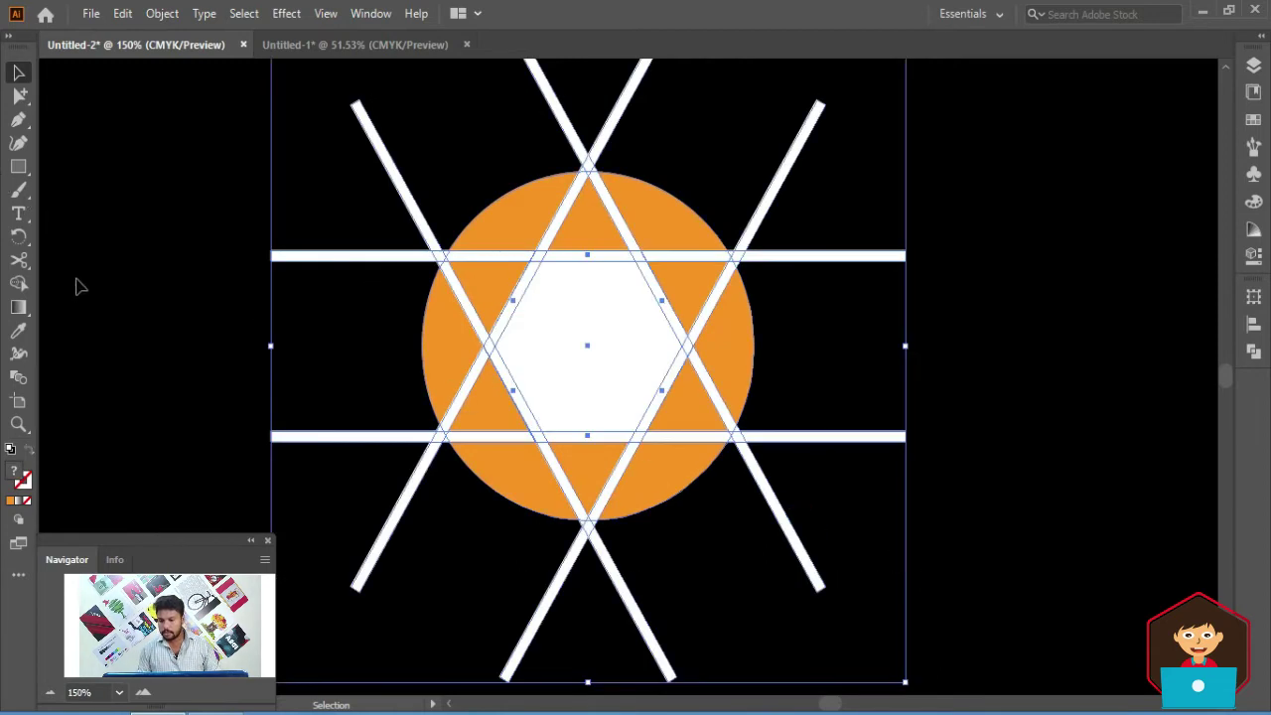
{"action": "left_click", "coordinate": [20, 284]}
{"action": "left_click", "coordinate": [418, 154]}
{"action": "left_click_drag", "start_coordinate": [380, 301], "coordinate": [374, 303]}
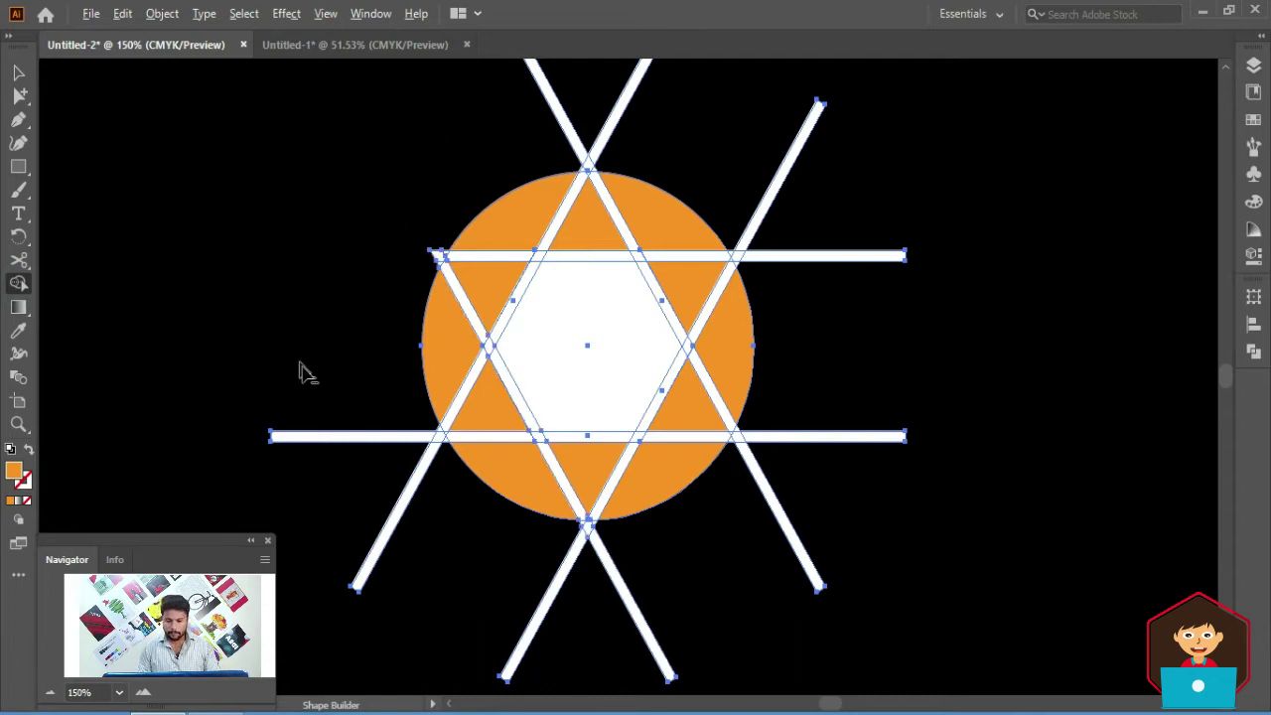
{"action": "left_click_drag", "start_coordinate": [308, 390], "coordinate": [650, 601]}
Erase the bar ends projecting beyond the circle's top and right sides with Shape Builder.
{"action": "key", "text": "ctrl+space"}
{"action": "scroll", "coordinate": [746, 426], "scroll_direction": "right", "scroll_amount": 3}
{"action": "left_click_drag", "start_coordinate": [602, 208], "coordinate": [745, 257]}
{"action": "left_click_drag", "start_coordinate": [665, 268], "coordinate": [725, 272]}
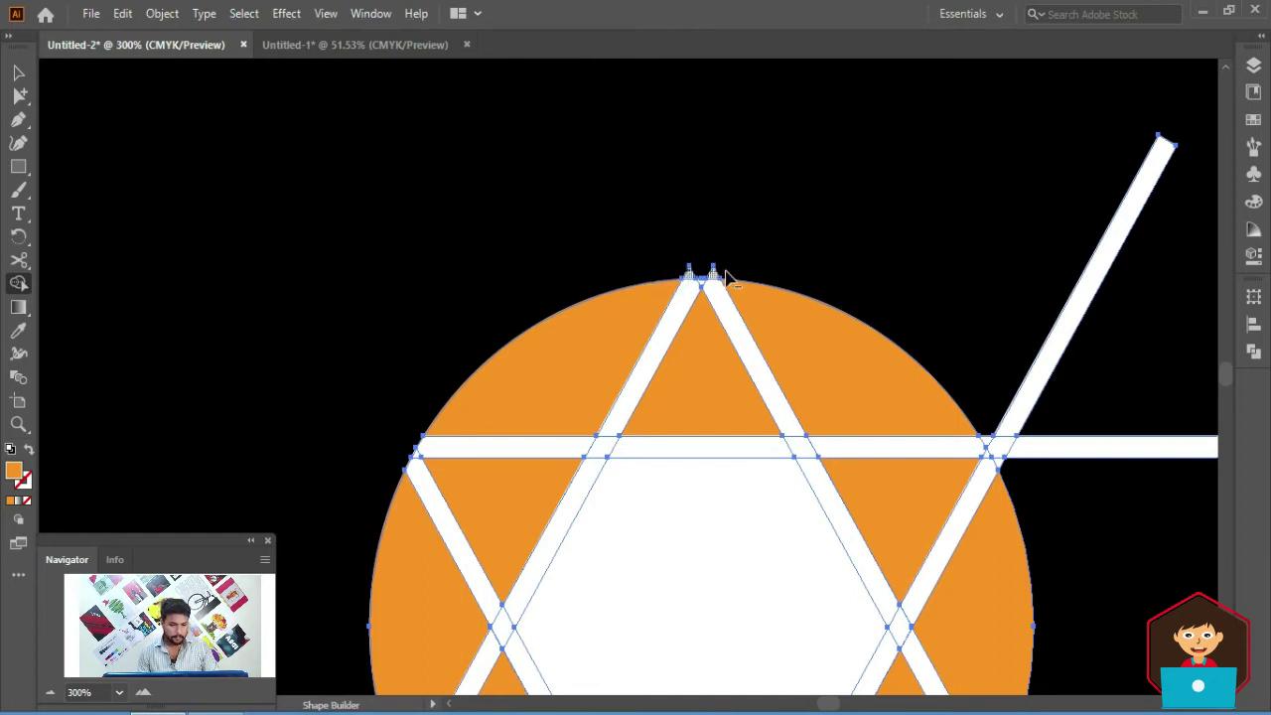
{"action": "left_click_drag", "start_coordinate": [1059, 266], "coordinate": [1101, 447]}
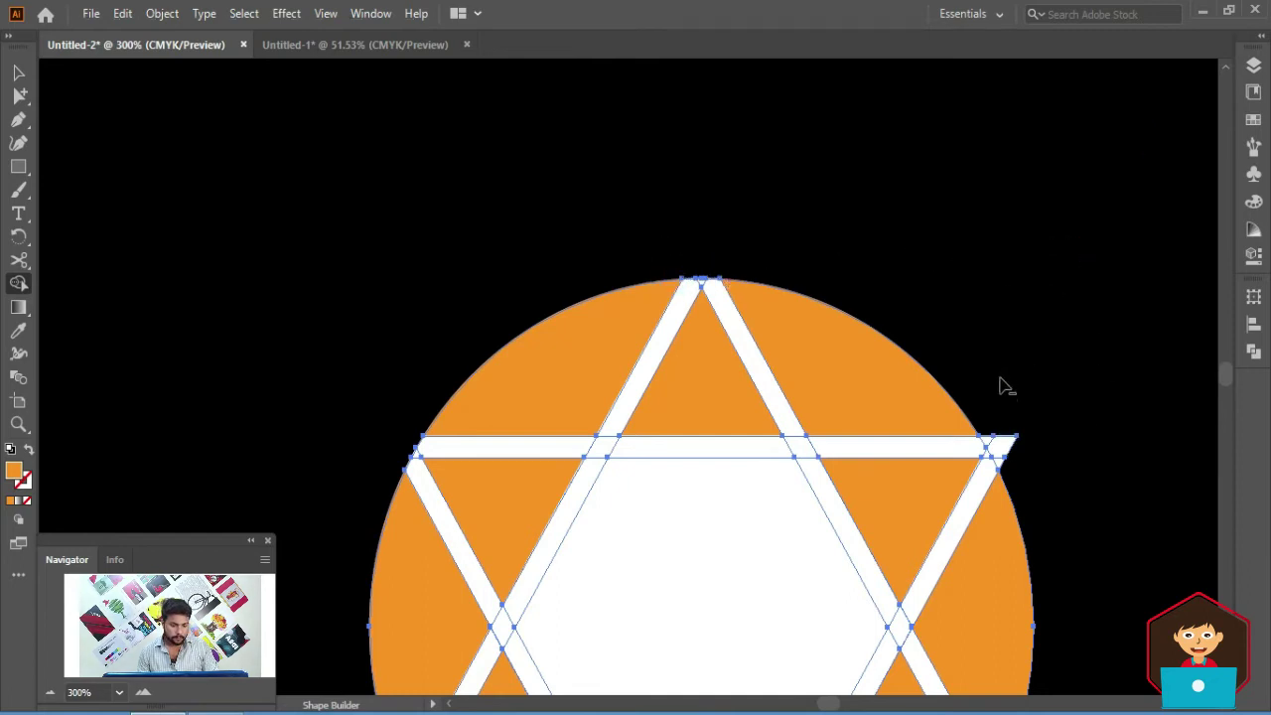
{"action": "left_click_drag", "start_coordinate": [985, 406], "coordinate": [1013, 456]}
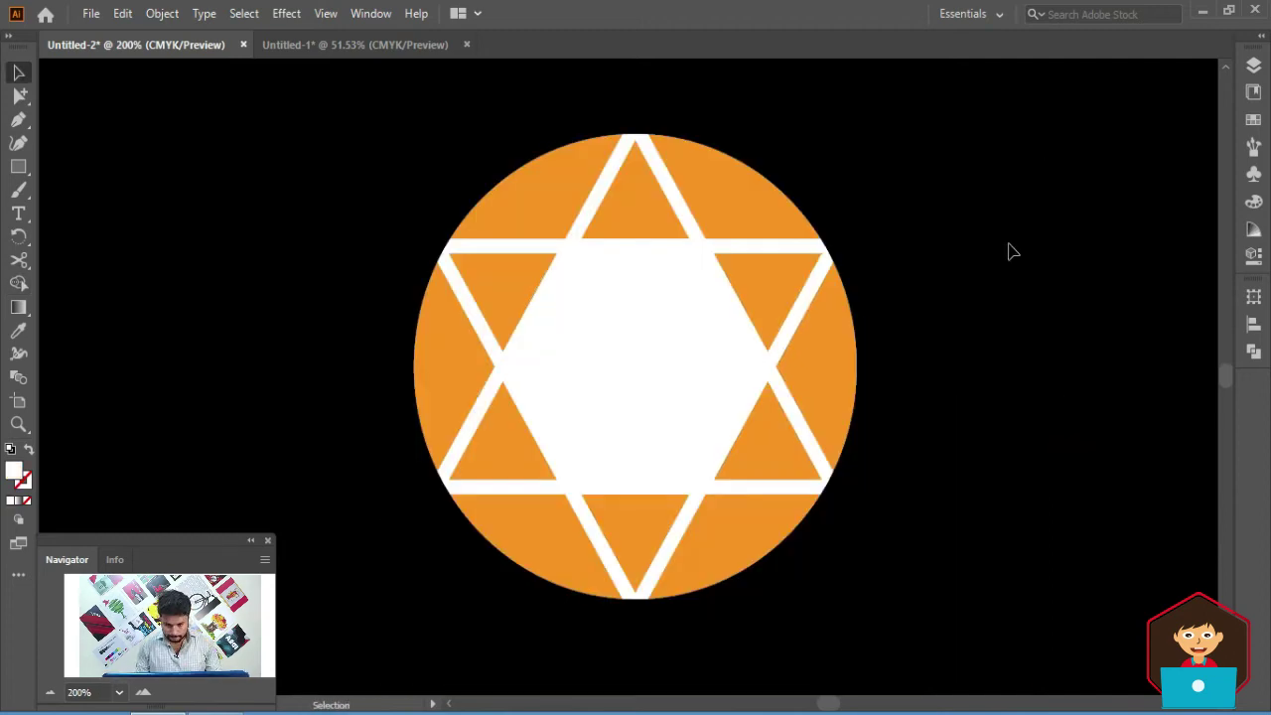
Select all the artwork and fill alternate outer white bar segments orange with Live Paint Bucket to form six aperture blades.
{"action": "key", "text": "ctrl+a"}
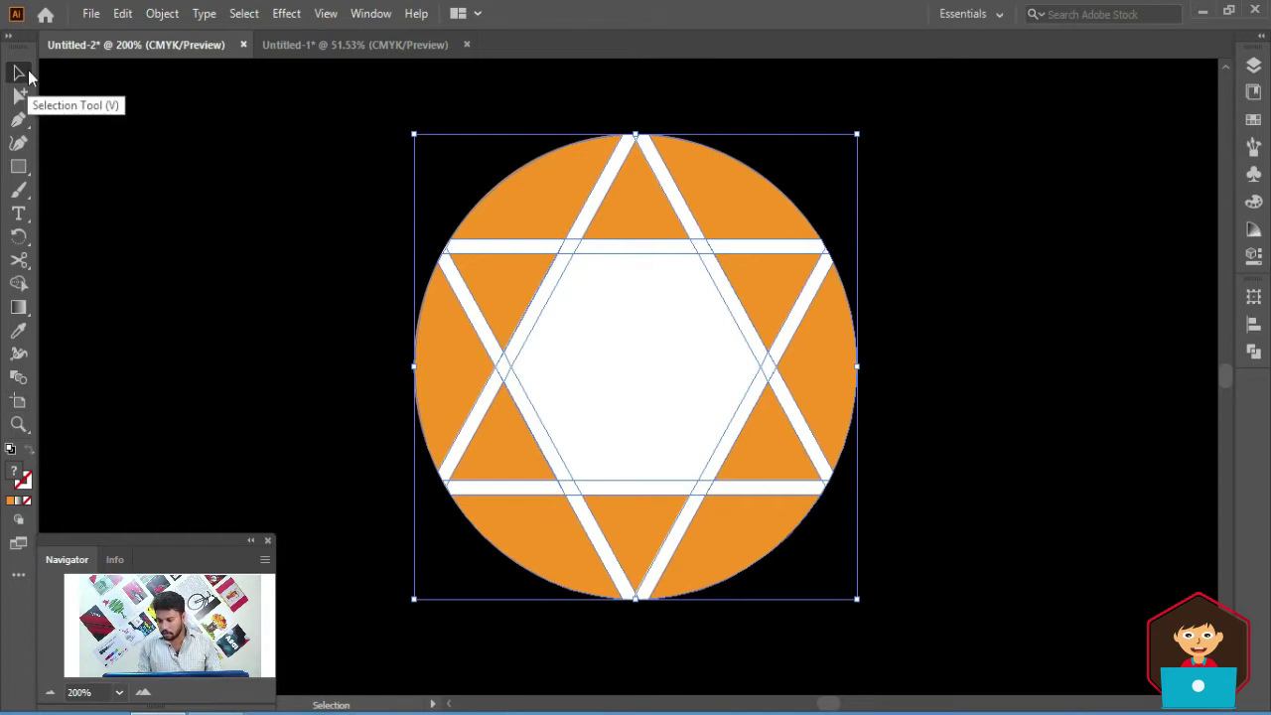
{"action": "left_click", "coordinate": [21, 575]}
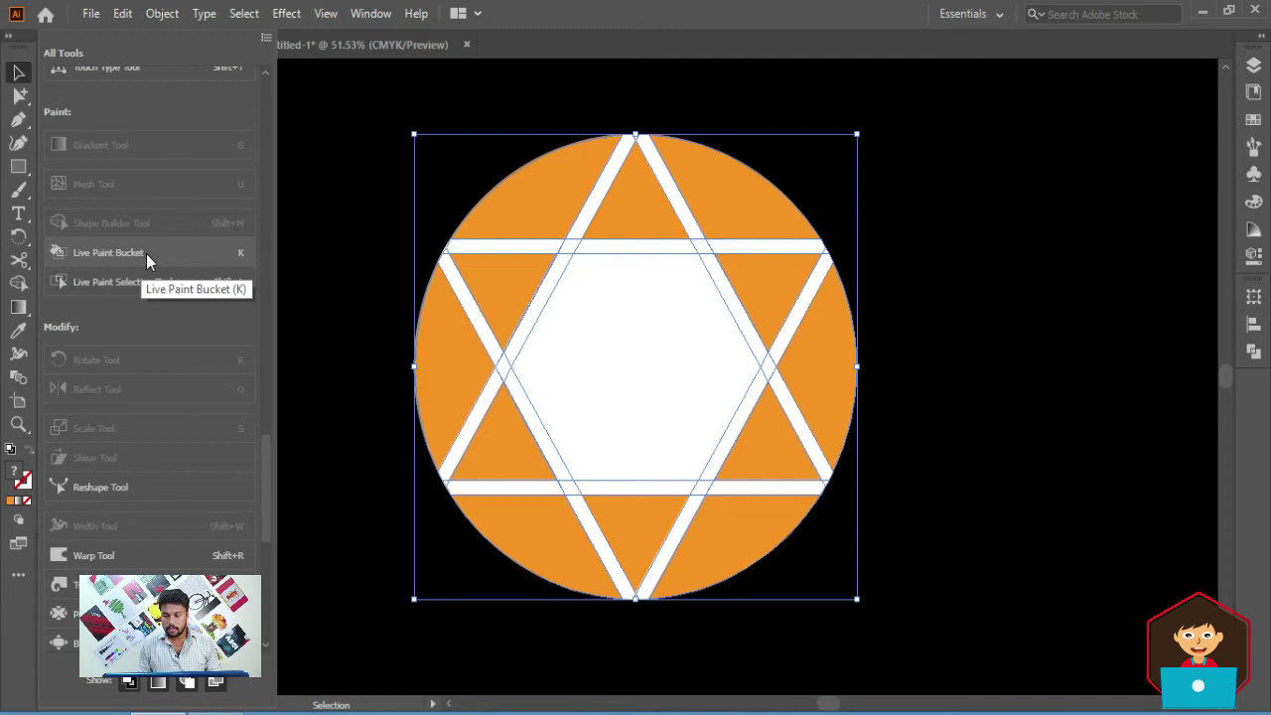
{"action": "left_click", "coordinate": [147, 253]}
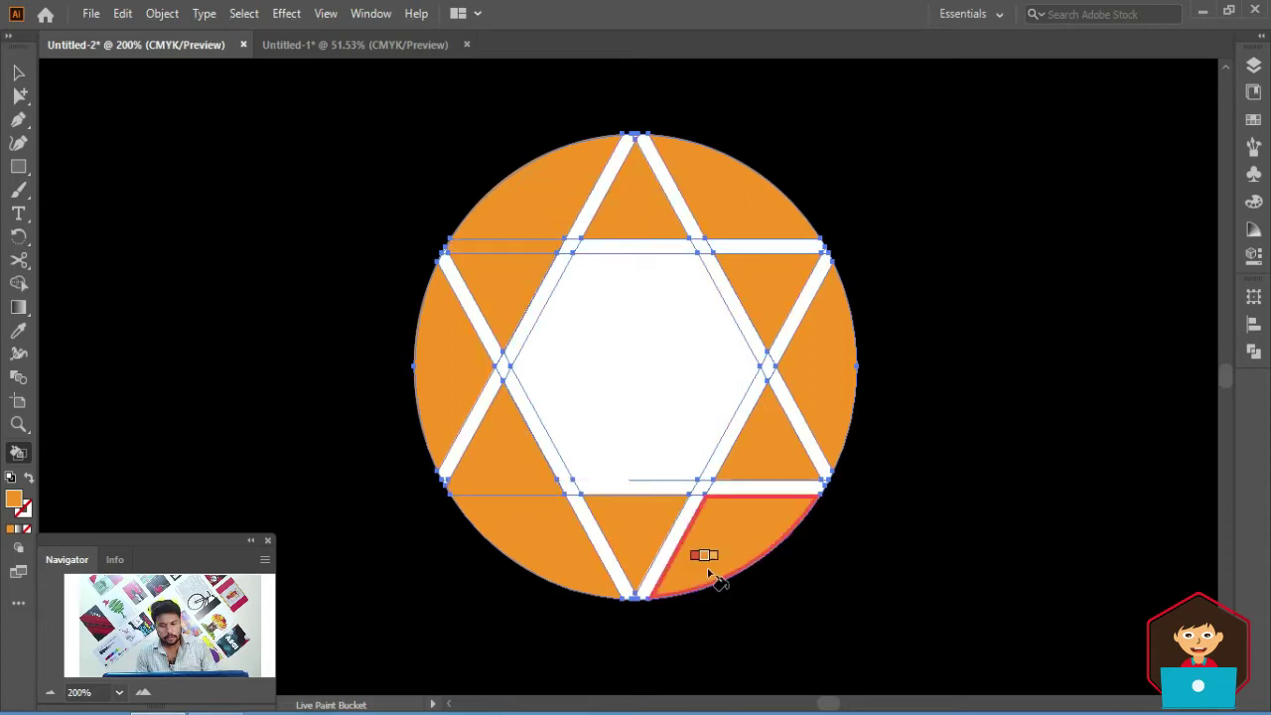
{"action": "left_click", "coordinate": [488, 431]}
{"action": "left_click", "coordinate": [601, 541]}
{"action": "left_click", "coordinate": [800, 422]}
{"action": "left_click", "coordinate": [809, 316]}
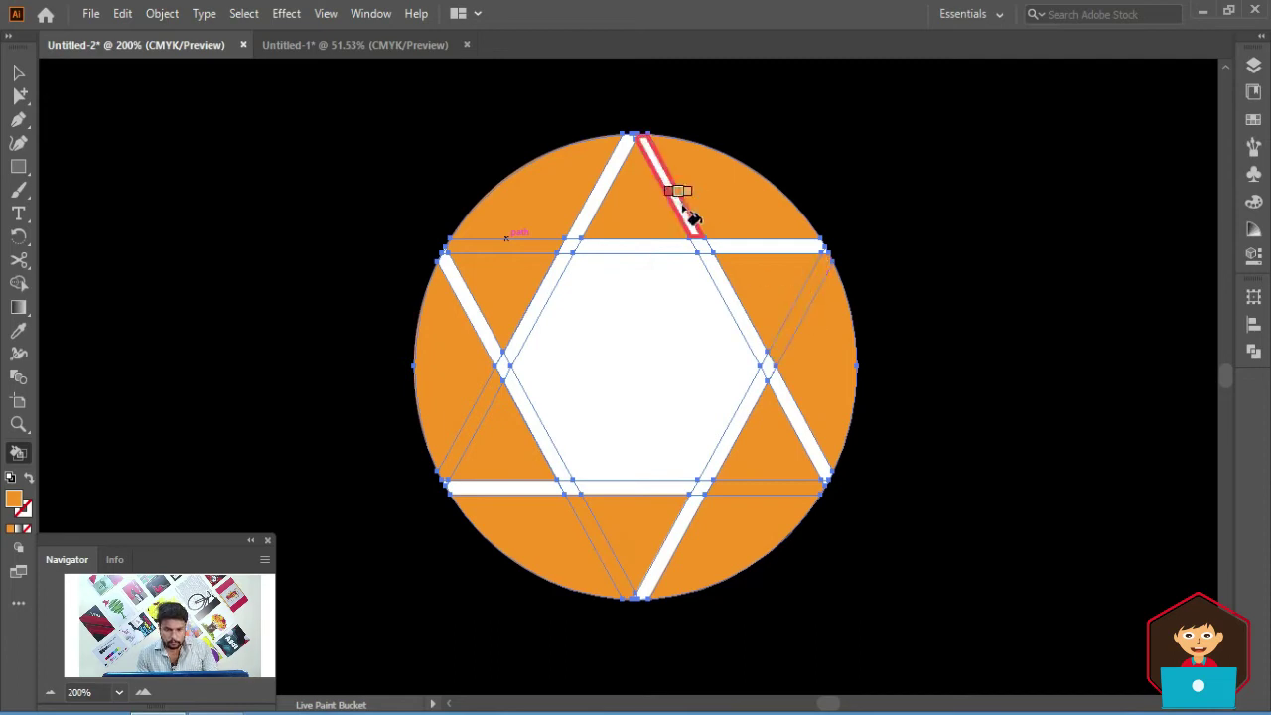
{"action": "left_click", "coordinate": [679, 194]}
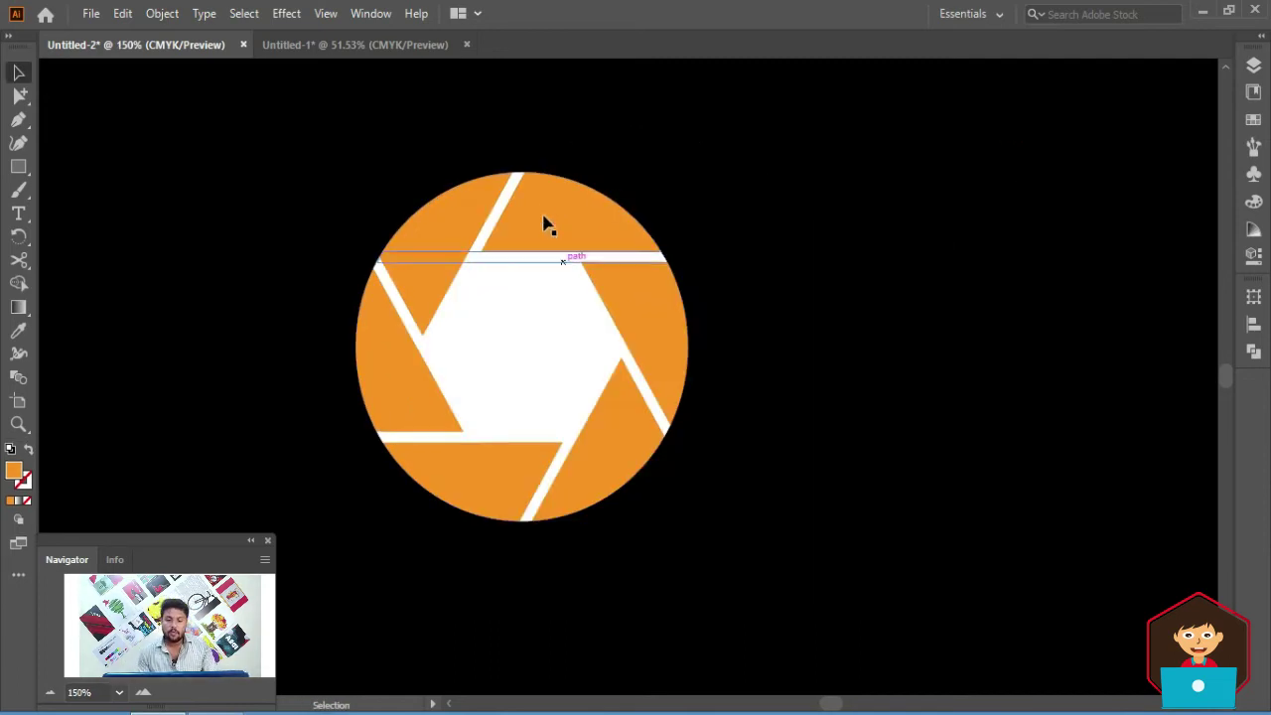
Examine the painted artwork's underlying paths in outline view and return to the colour preview.
{"action": "left_click", "coordinate": [616, 267]}
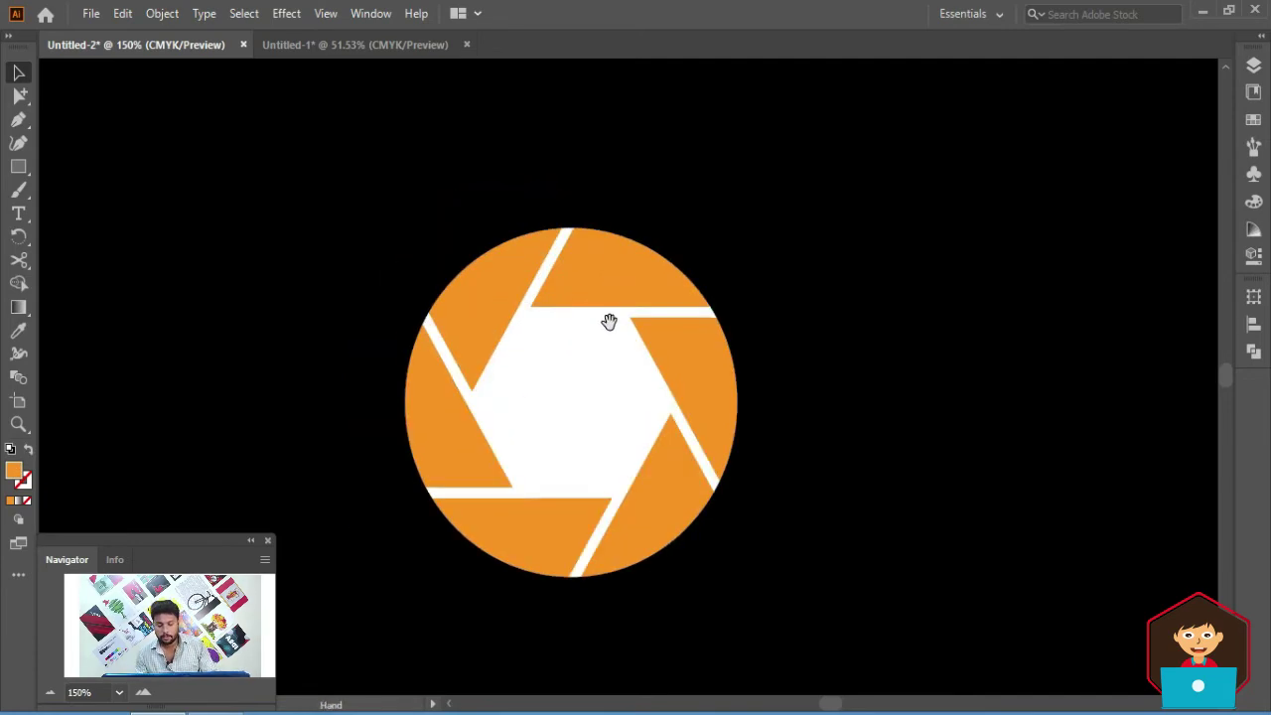
{"action": "left_click_drag", "start_coordinate": [601, 310], "coordinate": [531, 262]}
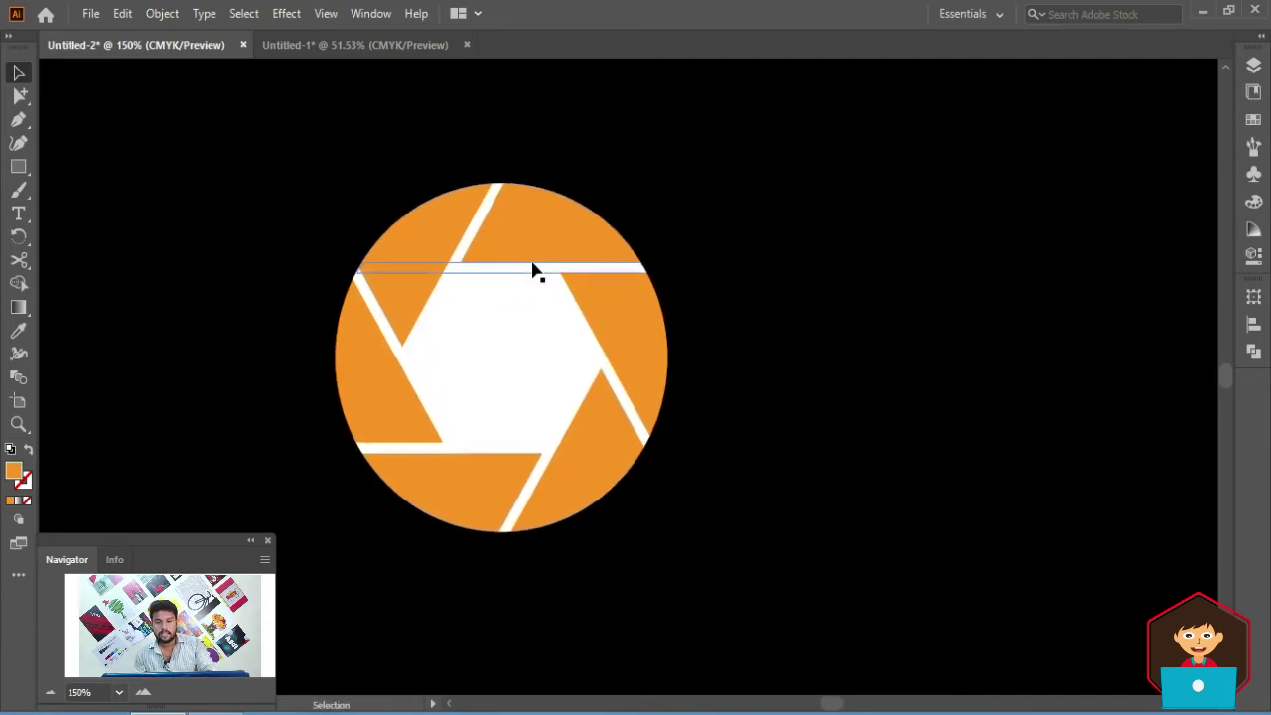
{"action": "key", "text": "ctrl+y"}
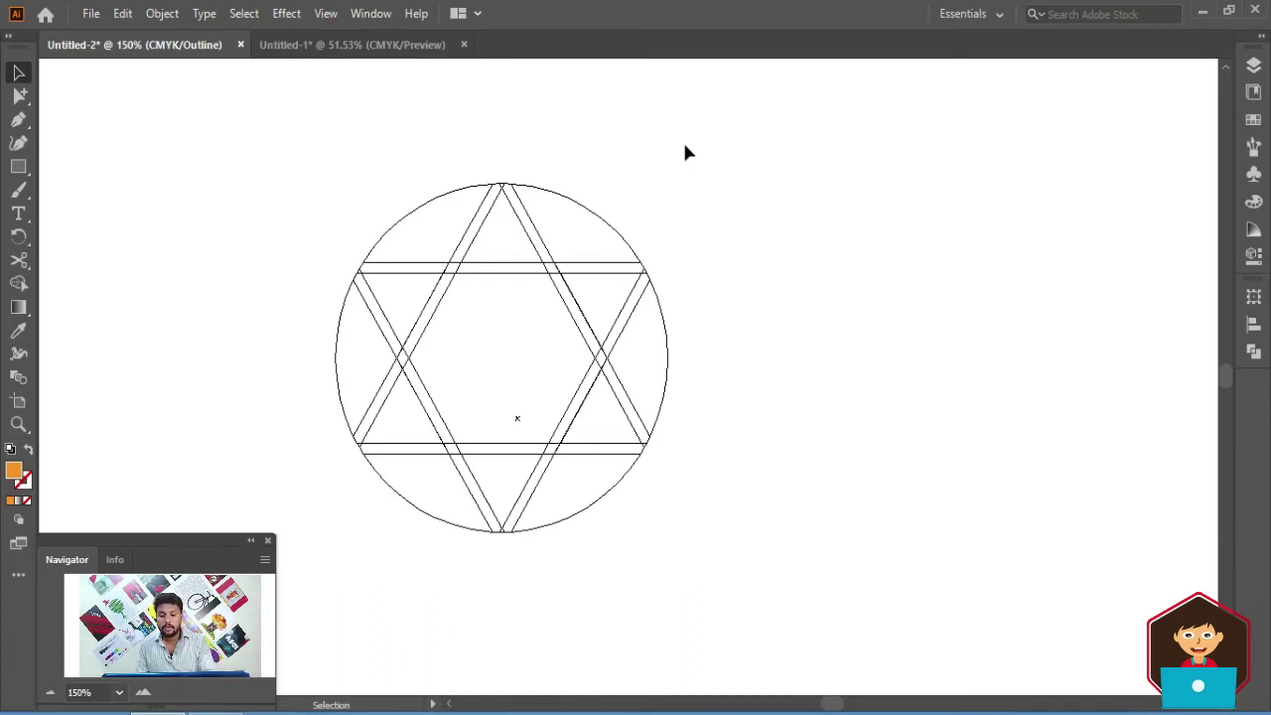
{"action": "key", "text": "ctrl+y"}
{"action": "key", "text": "ctrl+y"}
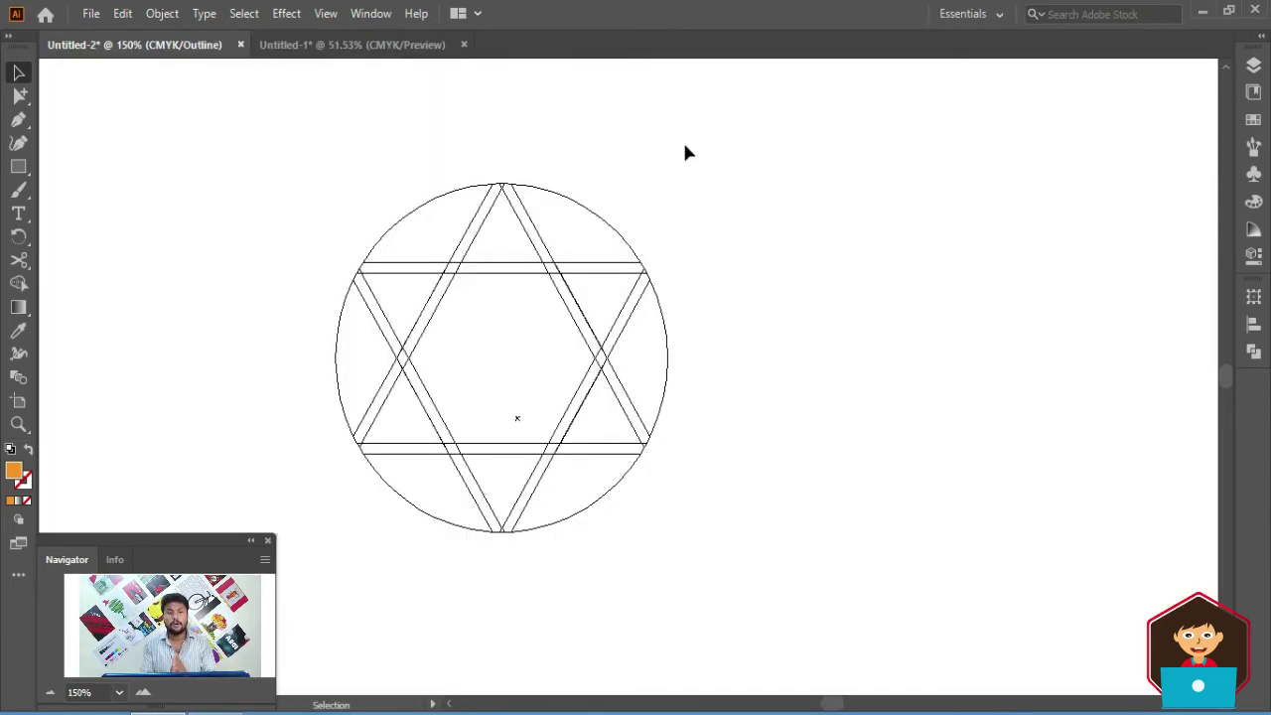
{"action": "key", "text": "ctrl+y"}
Select all the artwork and expand the Live Paint object into ordinary shapes.
{"action": "key", "text": "ctrl+a"}
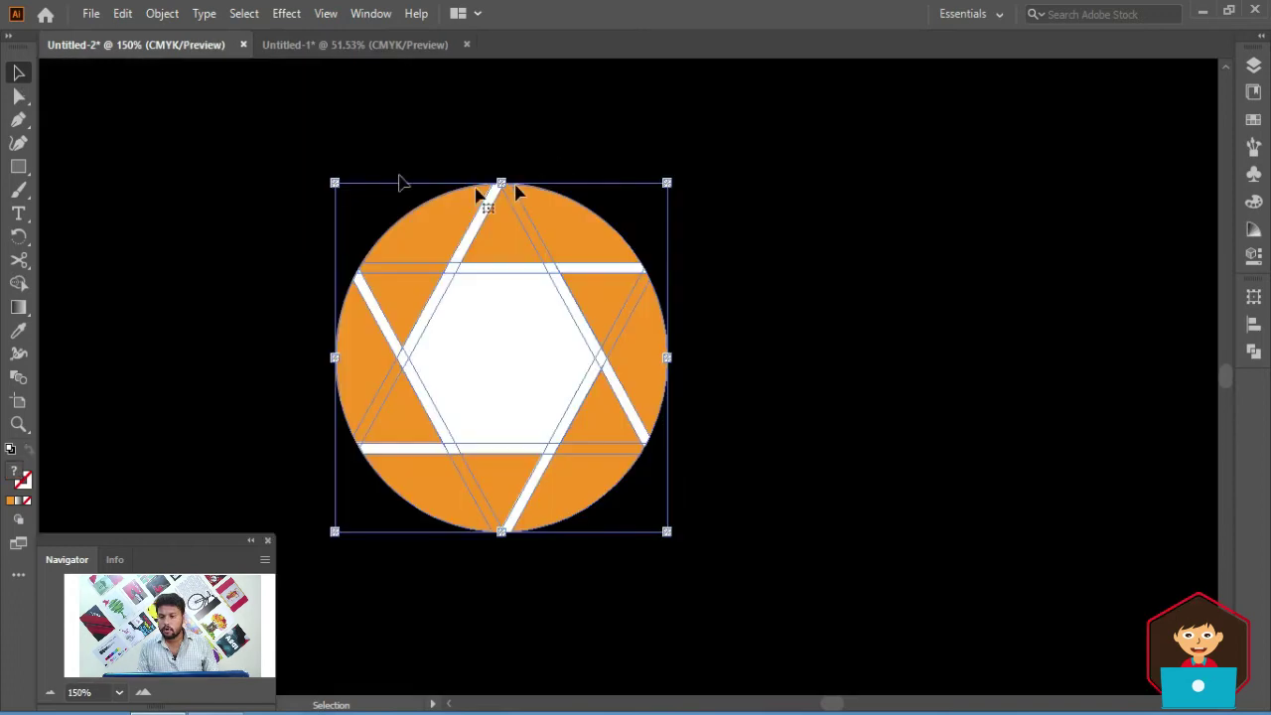
{"action": "left_click", "coordinate": [162, 14]}
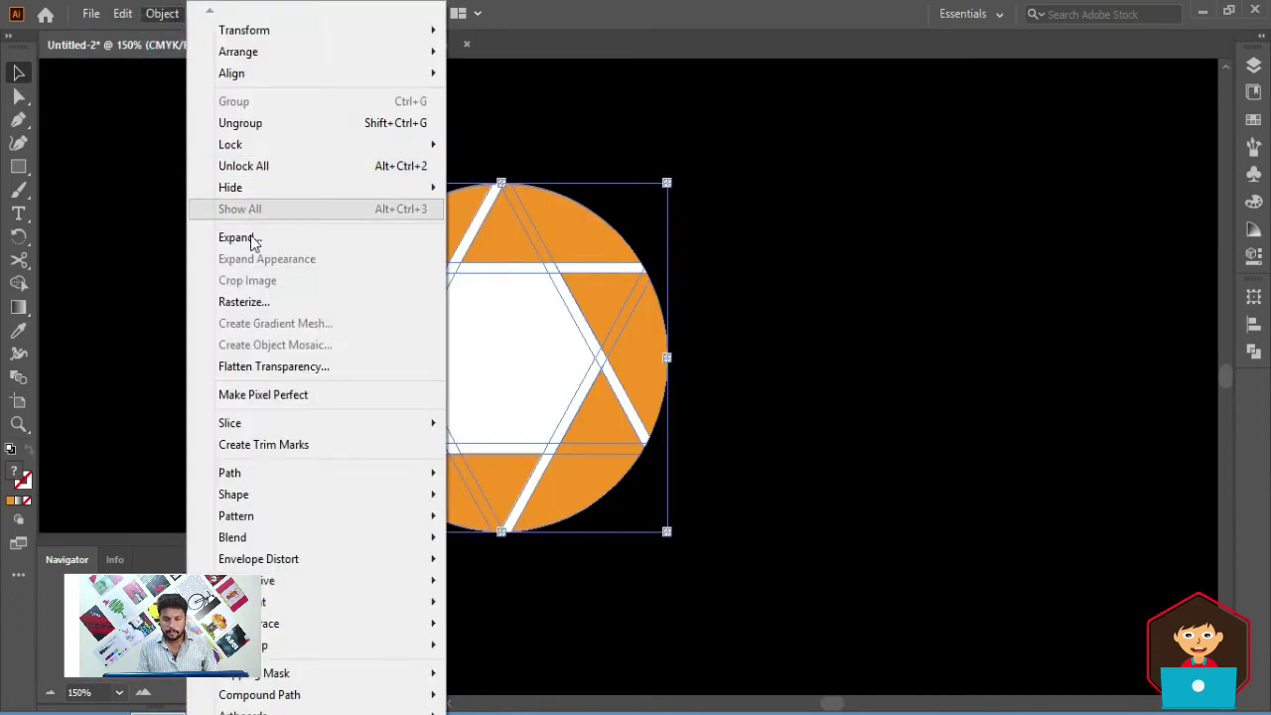
{"action": "left_click", "coordinate": [250, 240]}
{"action": "left_click", "coordinate": [592, 477]}
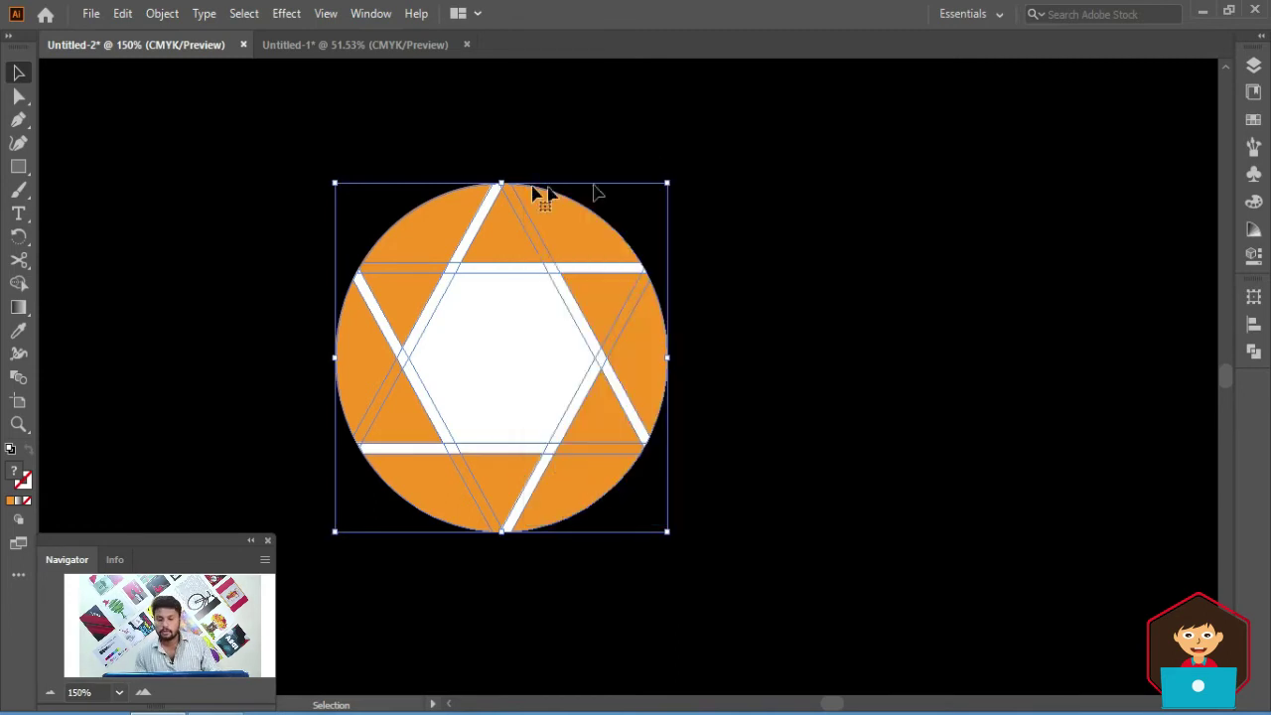
{"action": "left_click", "coordinate": [388, 137]}
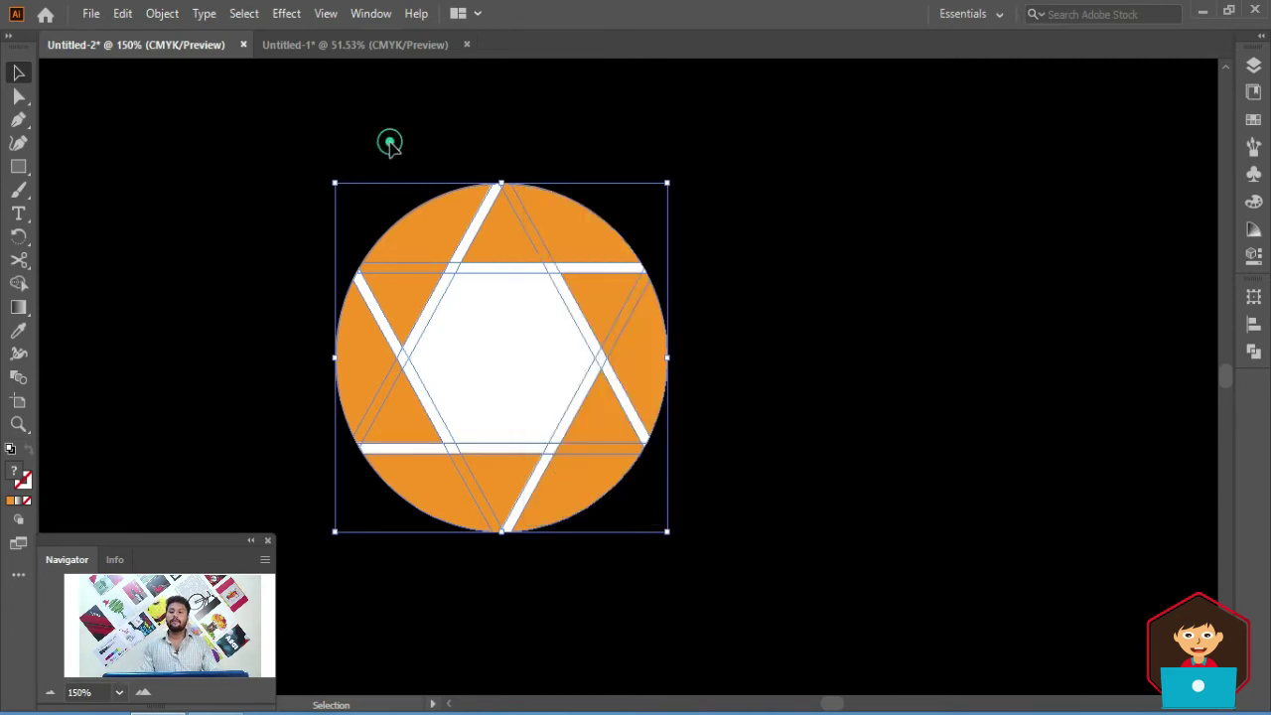
Directly select one orange piece, extend the selection to everything with the same fill color, and group it.
{"action": "left_click", "coordinate": [425, 235]}
{"action": "left_click_drag", "start_coordinate": [18, 95], "coordinate": [141, 95]}
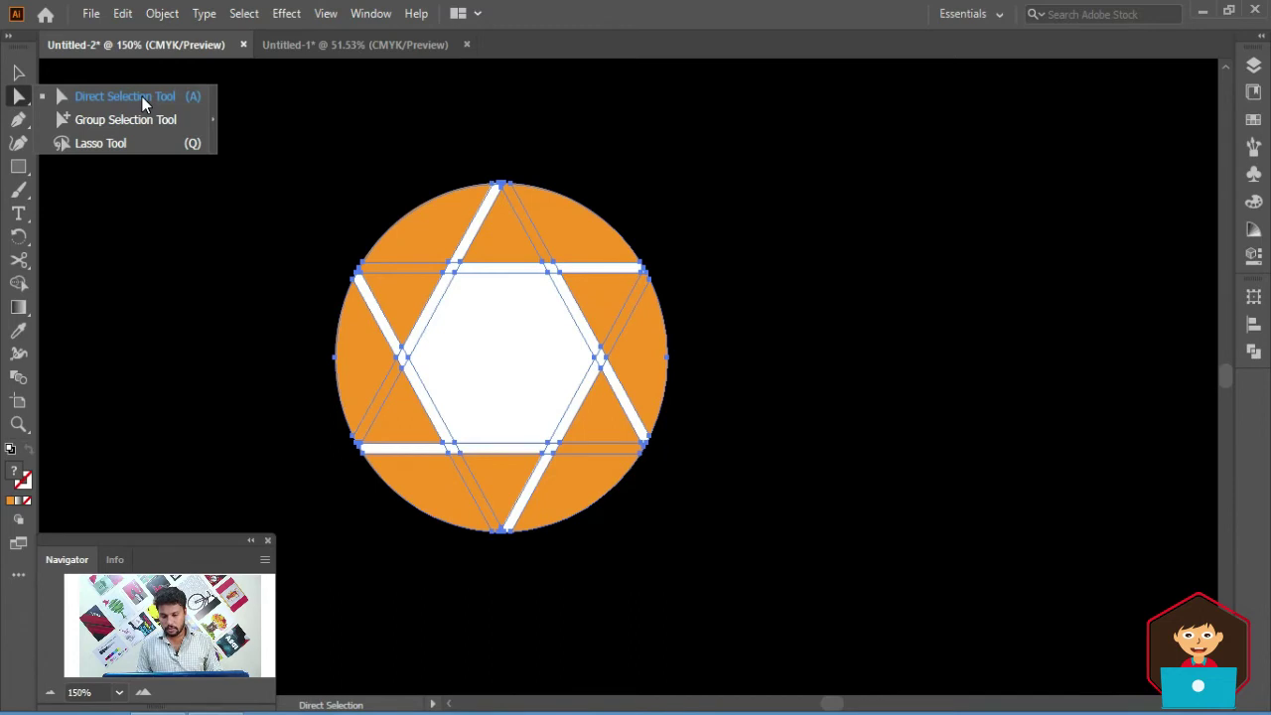
{"action": "left_click", "coordinate": [403, 161]}
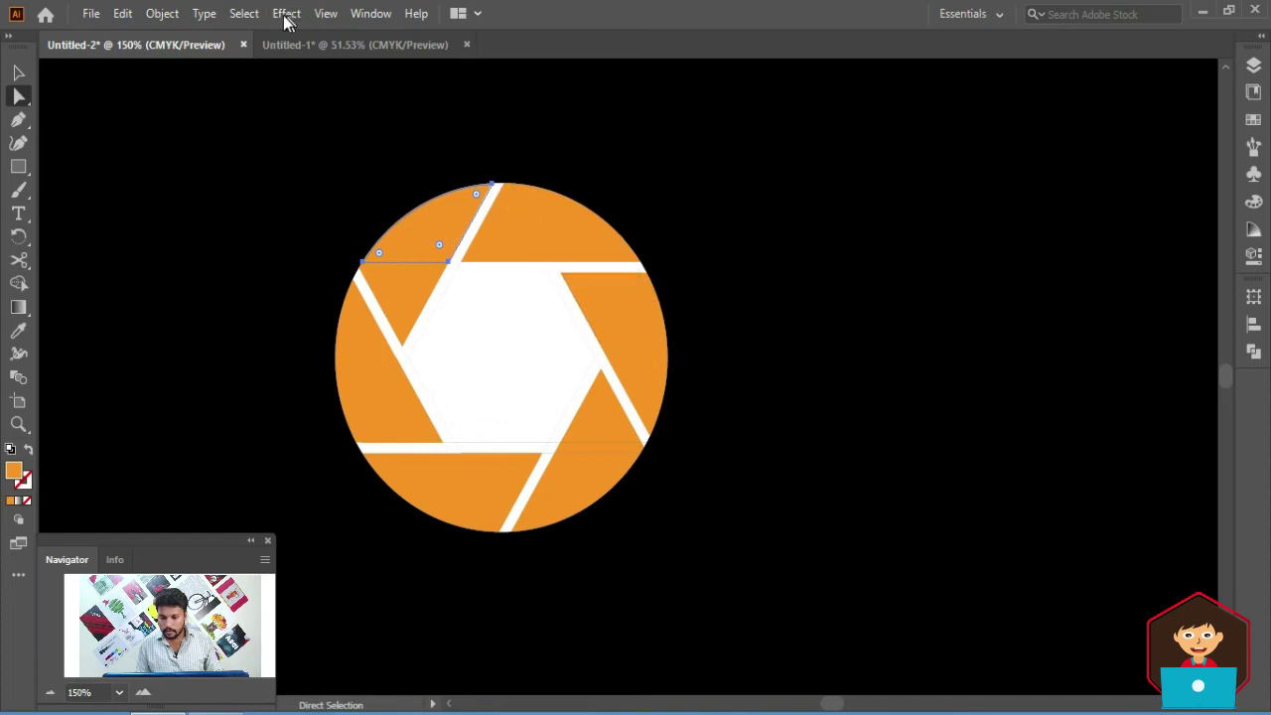
{"action": "left_click", "coordinate": [245, 15]}
{"action": "mouse_move", "coordinate": [383, 204]}
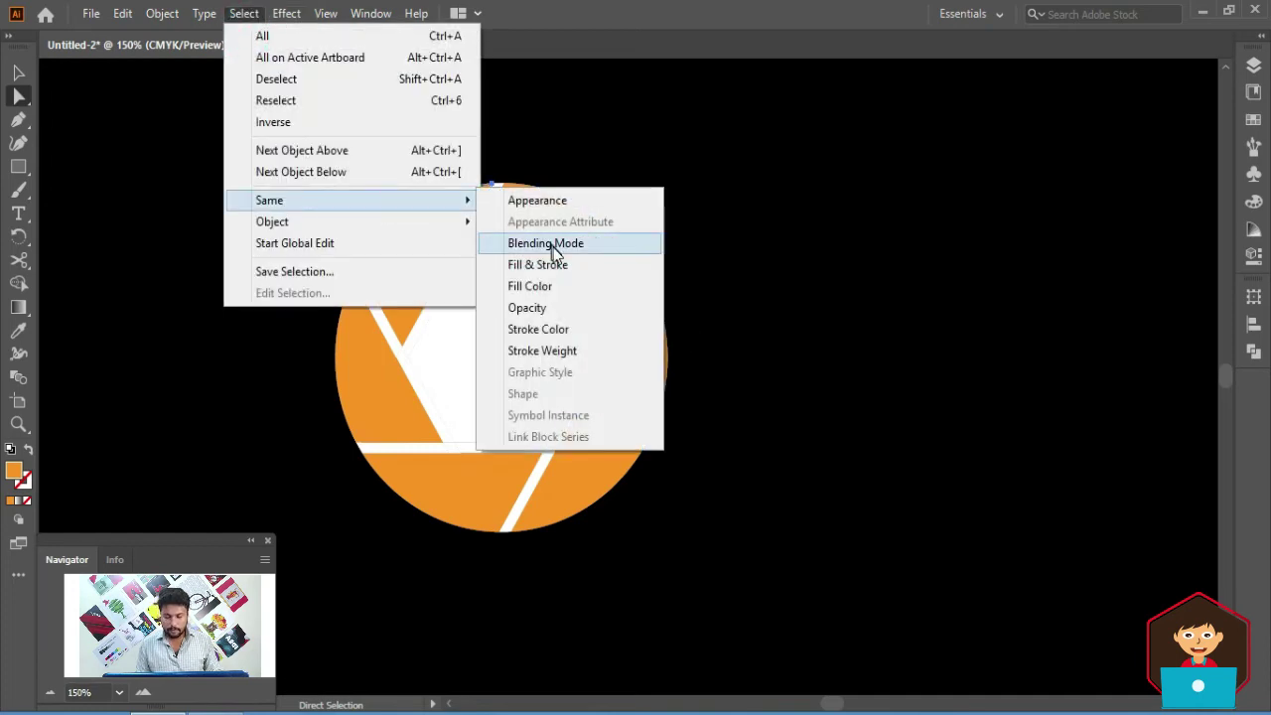
{"action": "left_click", "coordinate": [557, 288]}
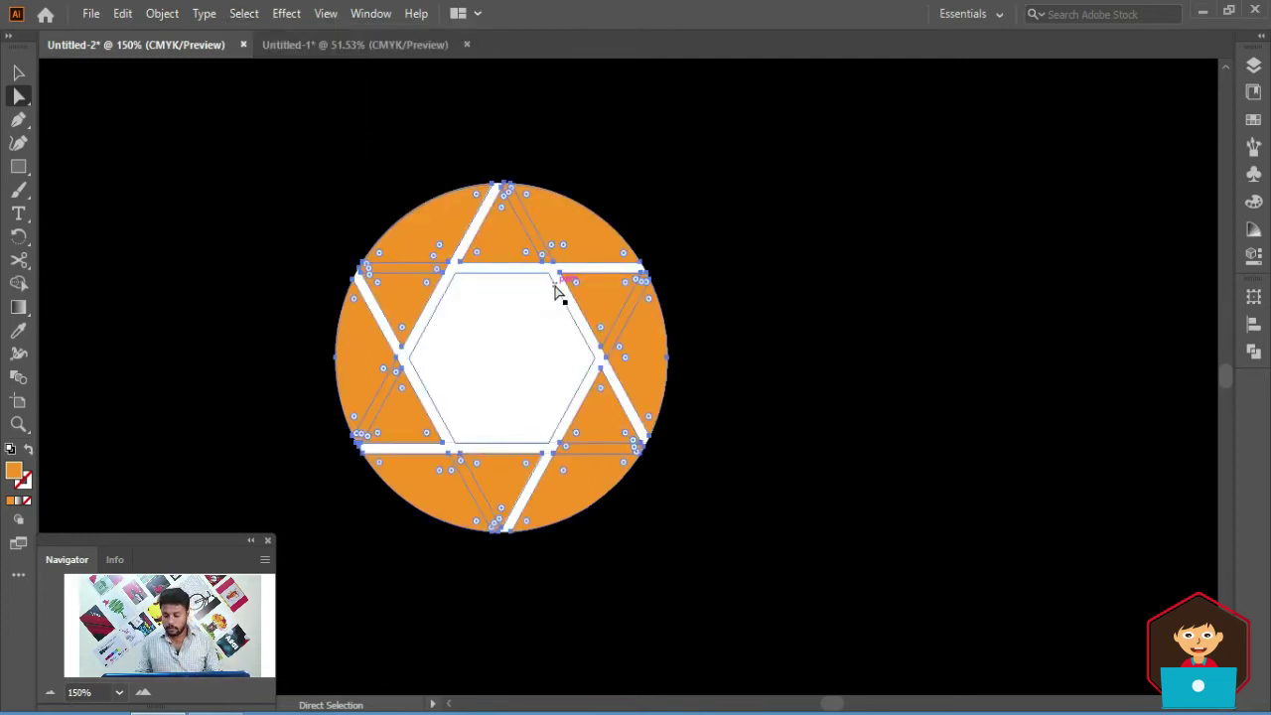
{"action": "key", "text": "ctrl+g"}
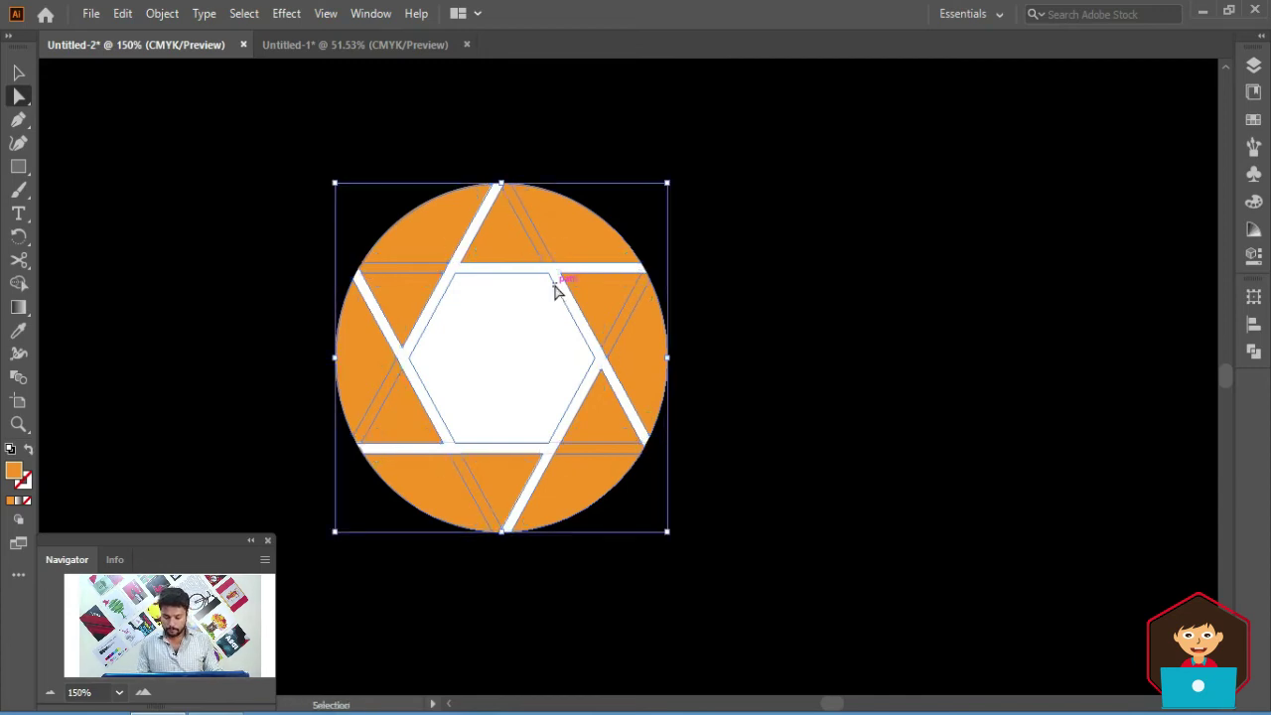
Paste a copy of the orange group beside the original artwork and delete the original.
{"action": "key", "text": "ctrl+v"}
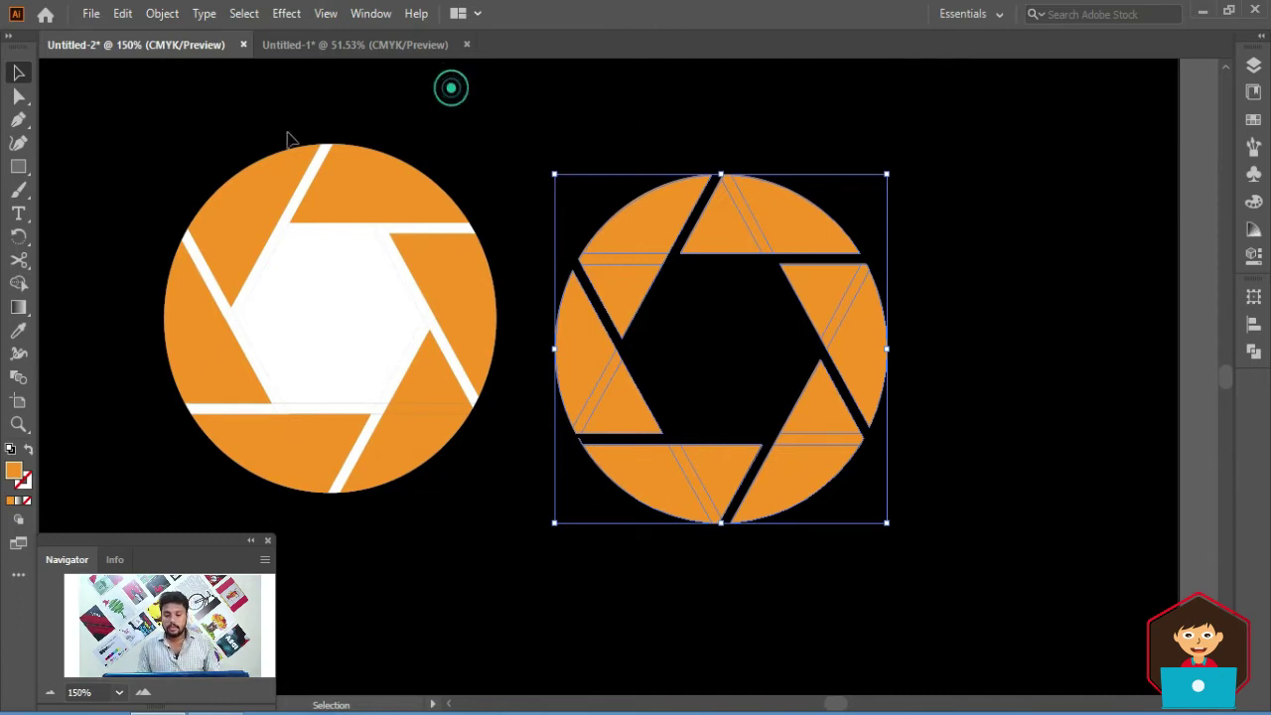
{"action": "left_click_drag", "start_coordinate": [165, 113], "coordinate": [460, 513]}
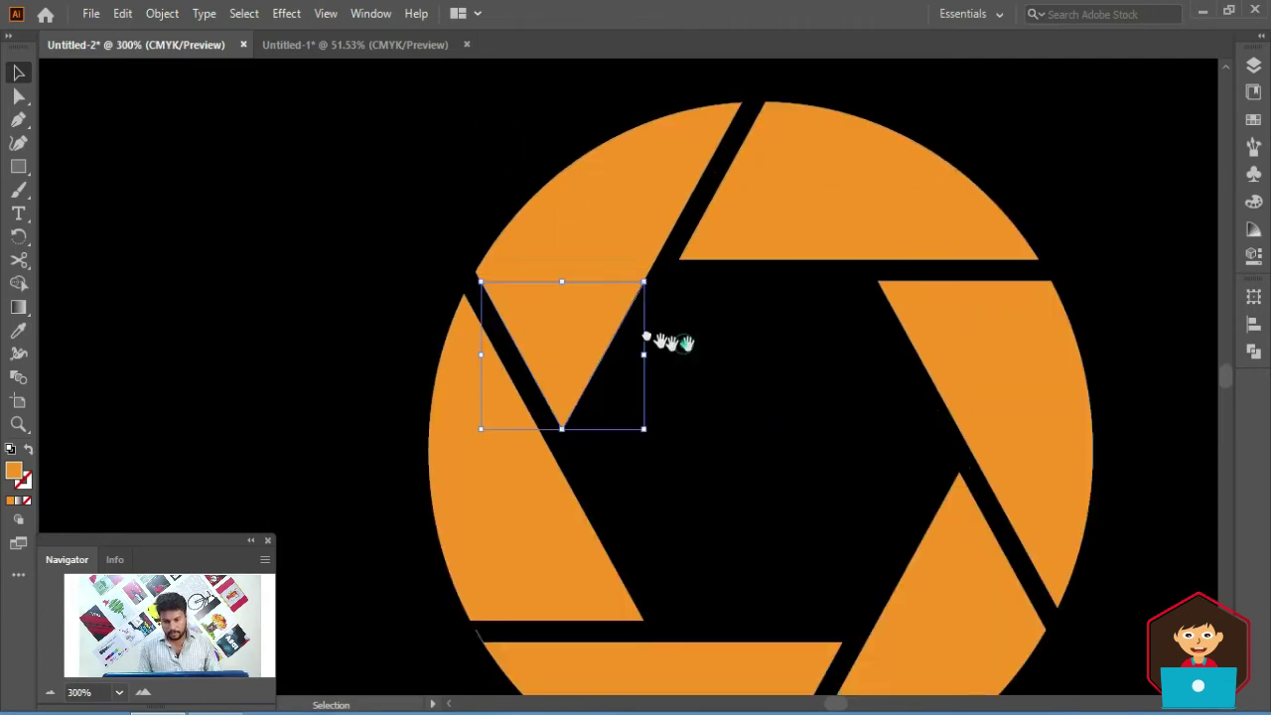
Select the three pieces of the upper-left blade and unite them into one shape with Pathfinder.
{"action": "left_click_drag", "start_coordinate": [682, 342], "coordinate": [639, 330]}
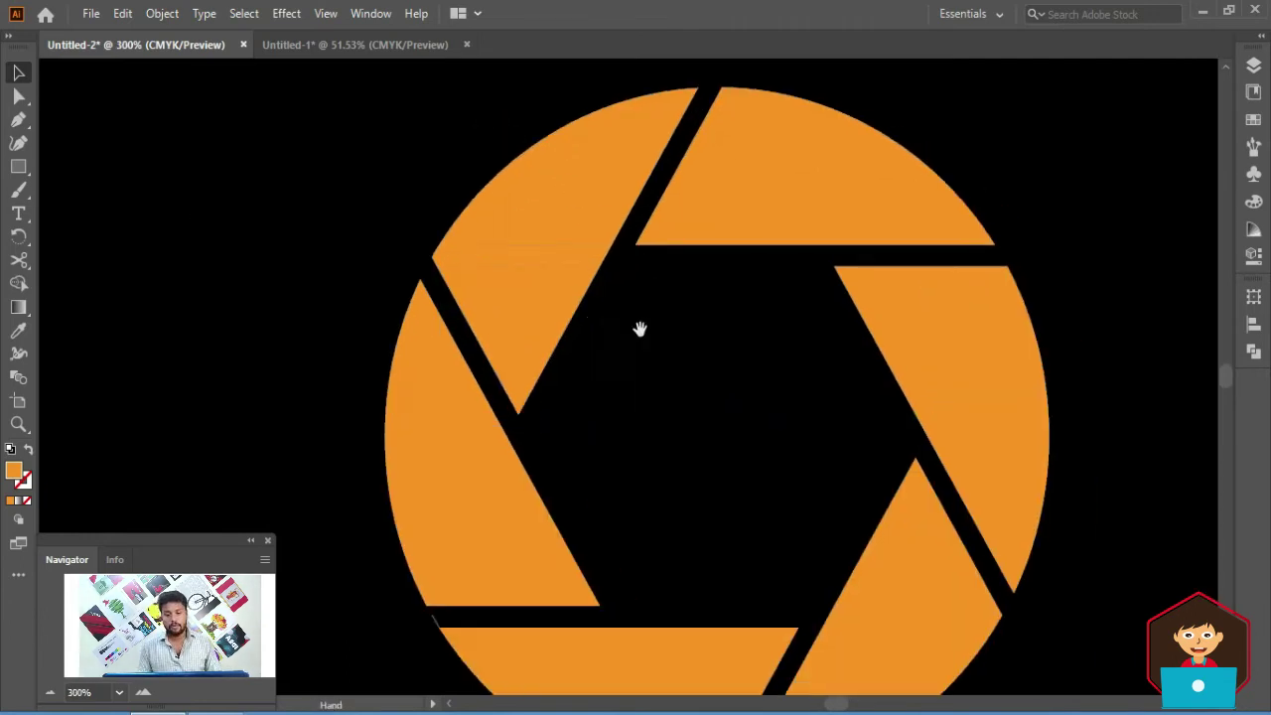
{"action": "left_click", "coordinate": [556, 281]}
{"action": "left_click", "coordinate": [560, 255]}
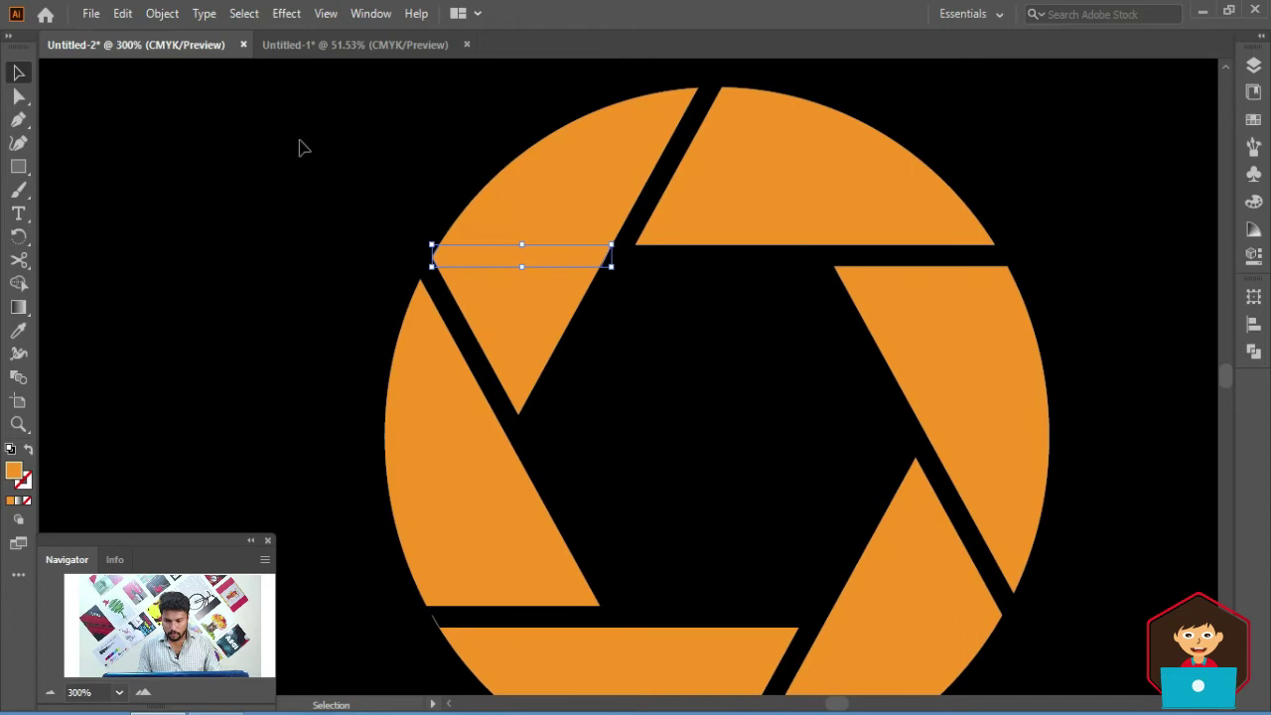
{"action": "left_click", "coordinate": [573, 206]}
{"action": "left_click", "coordinate": [540, 321]}
{"action": "left_click_drag", "start_coordinate": [466, 176], "coordinate": [544, 310]}
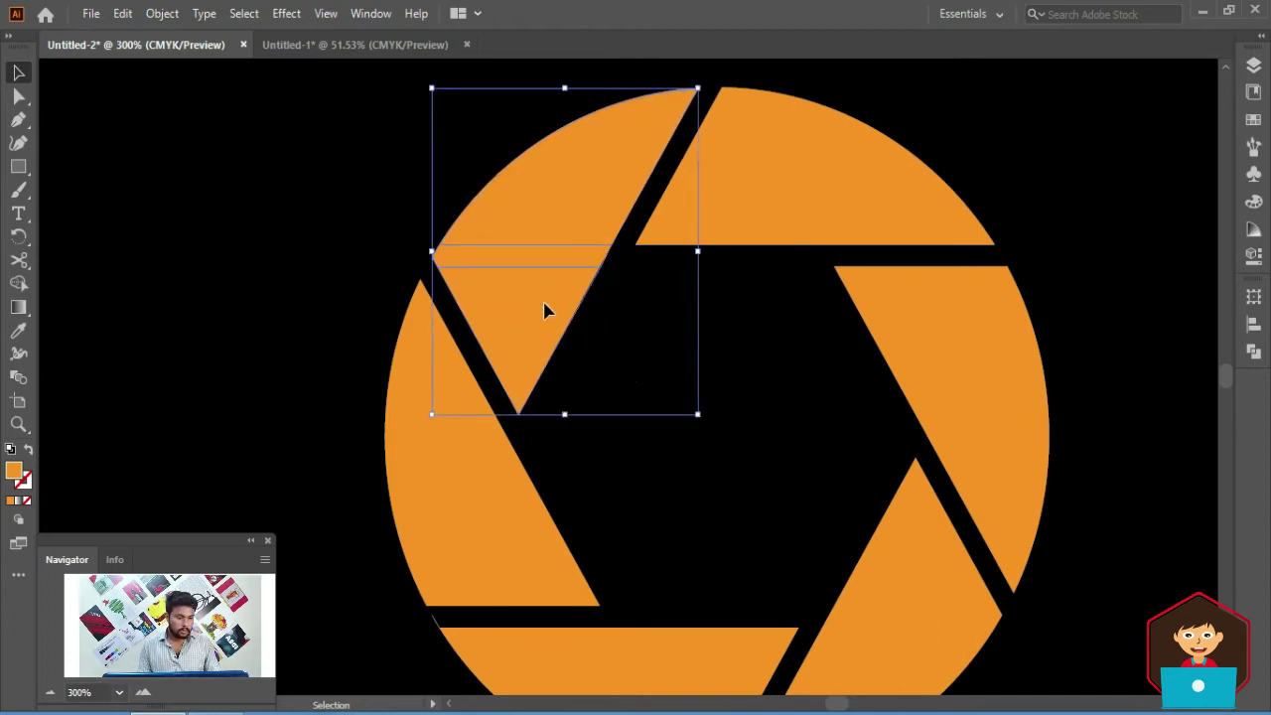
{"action": "left_click", "coordinate": [1253, 351]}
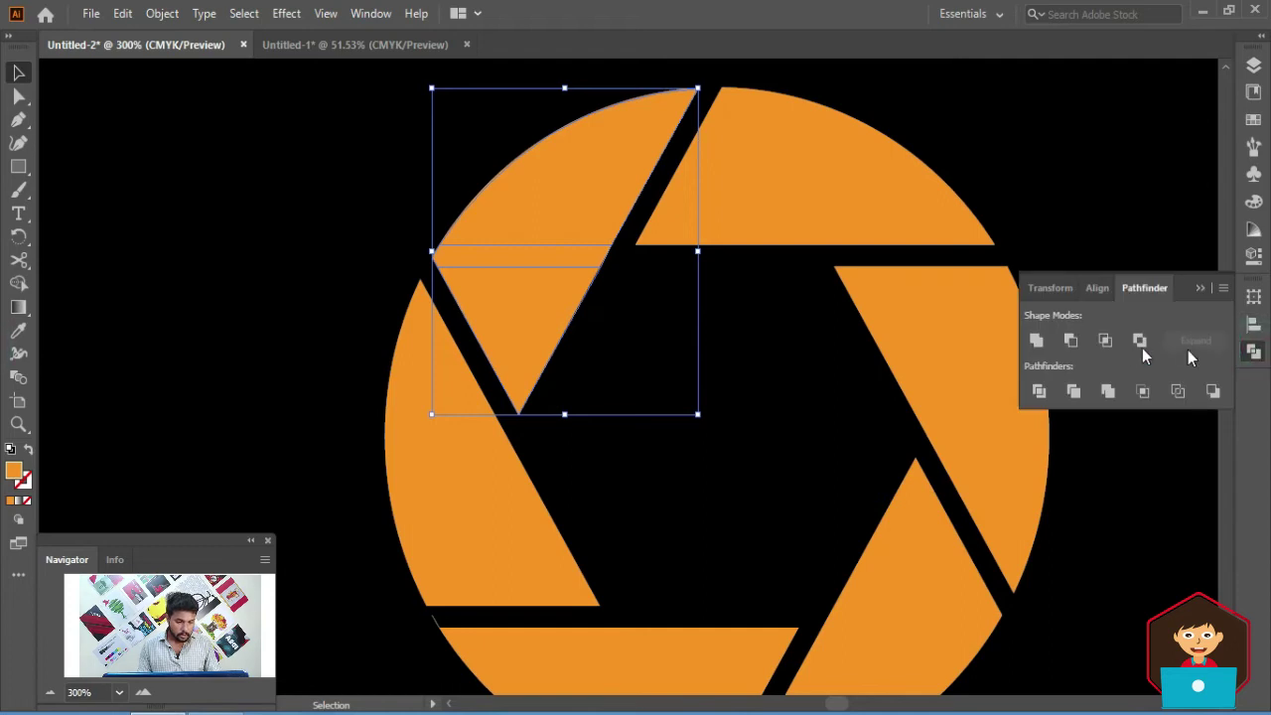
{"action": "left_click", "coordinate": [1038, 340]}
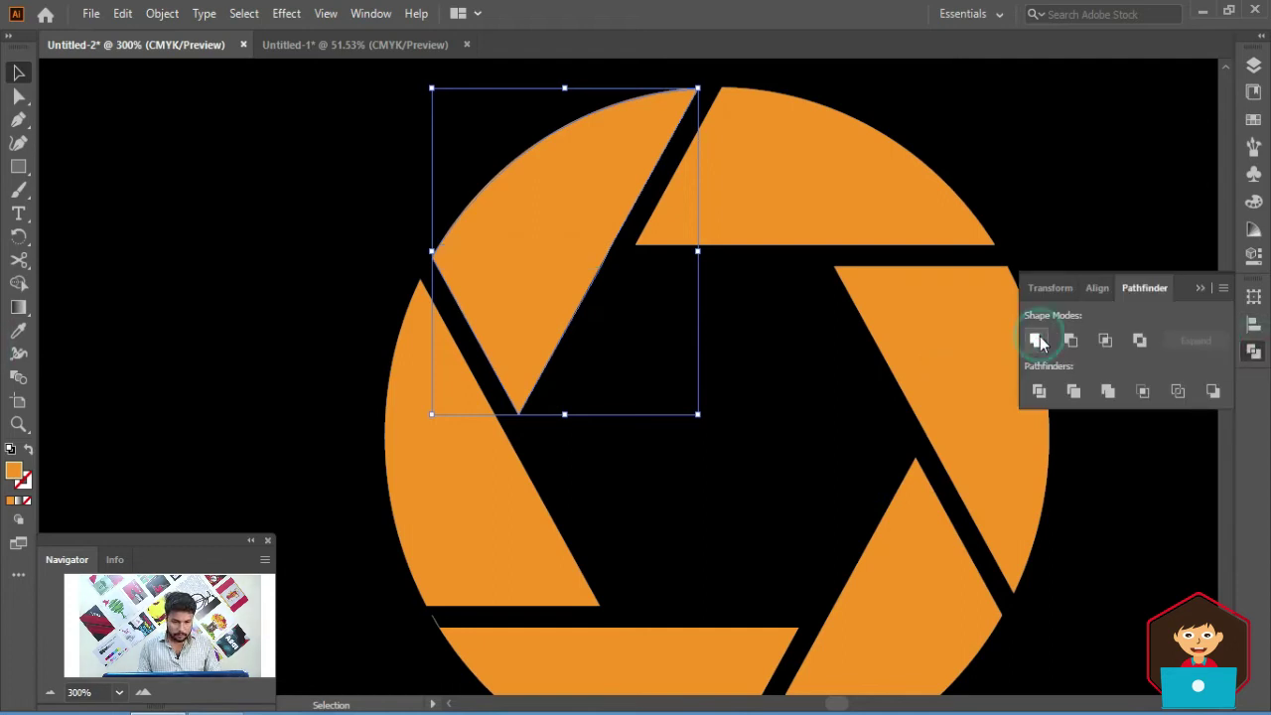
Unite the pieces of the top blade, and do the same for the upper-right blade.
{"action": "left_click", "coordinate": [1002, 118]}
{"action": "left_click", "coordinate": [744, 193], "text": "shift"}
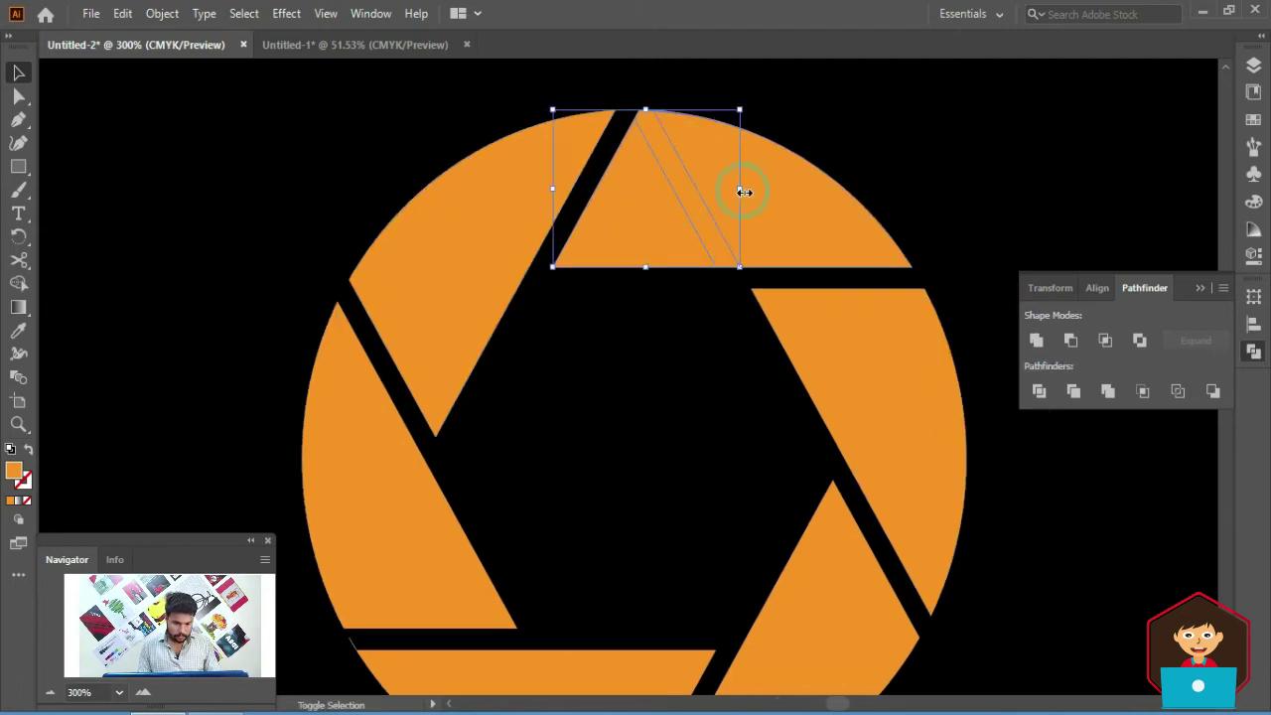
{"action": "left_click", "coordinate": [1033, 340]}
{"action": "left_click", "coordinate": [861, 345]}
{"action": "left_click", "coordinate": [920, 441], "text": "shift"}
{"action": "left_click", "coordinate": [1036, 341]}
Unite the split pieces of the remaining lower-right, bottom and left blades, each into a single shape.
{"action": "key", "text": "space"}
{"action": "left_click_drag", "start_coordinate": [1019, 216], "coordinate": [1018, 98]}
{"action": "left_click", "coordinate": [834, 459]}
{"action": "left_click", "coordinate": [796, 529], "text": "shift"}
{"action": "left_click", "coordinate": [1038, 340]}
{"action": "left_click", "coordinate": [599, 587]}
{"action": "left_click", "coordinate": [556, 567], "text": "shift"}
{"action": "left_click", "coordinate": [1038, 343]}
{"action": "left_click", "coordinate": [377, 349]}
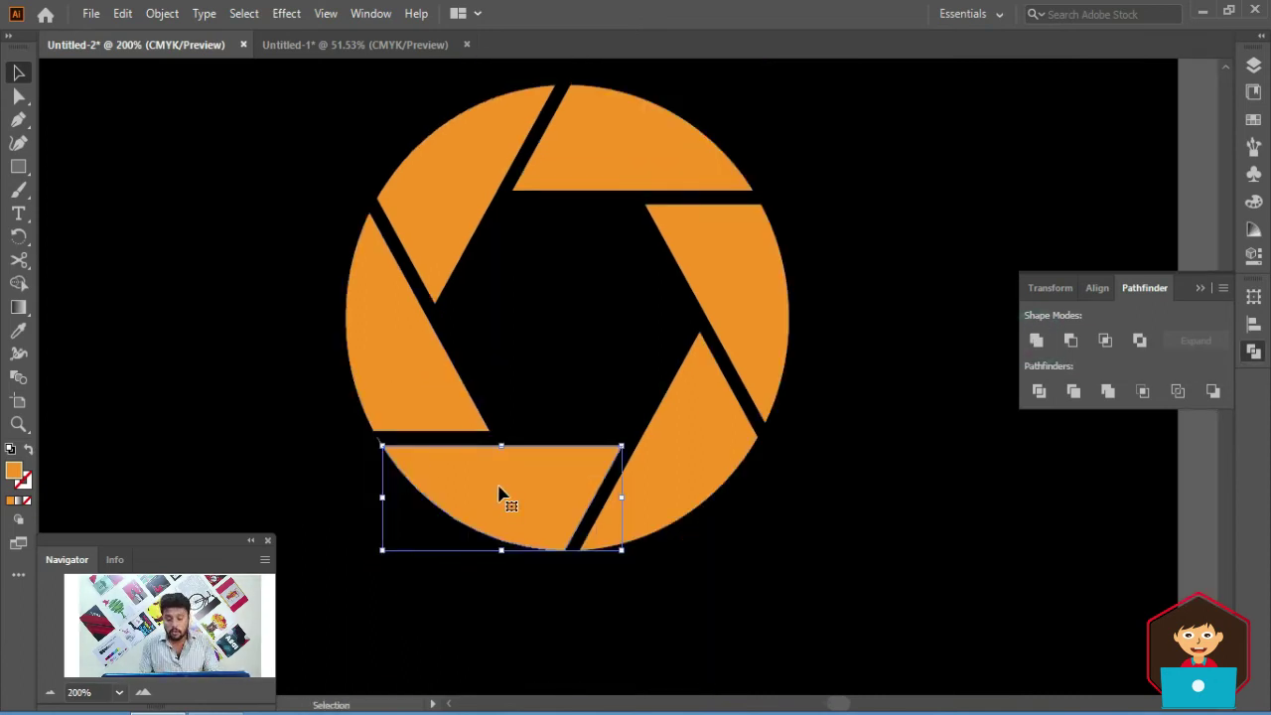
{"action": "key", "text": "ctrl+y"}
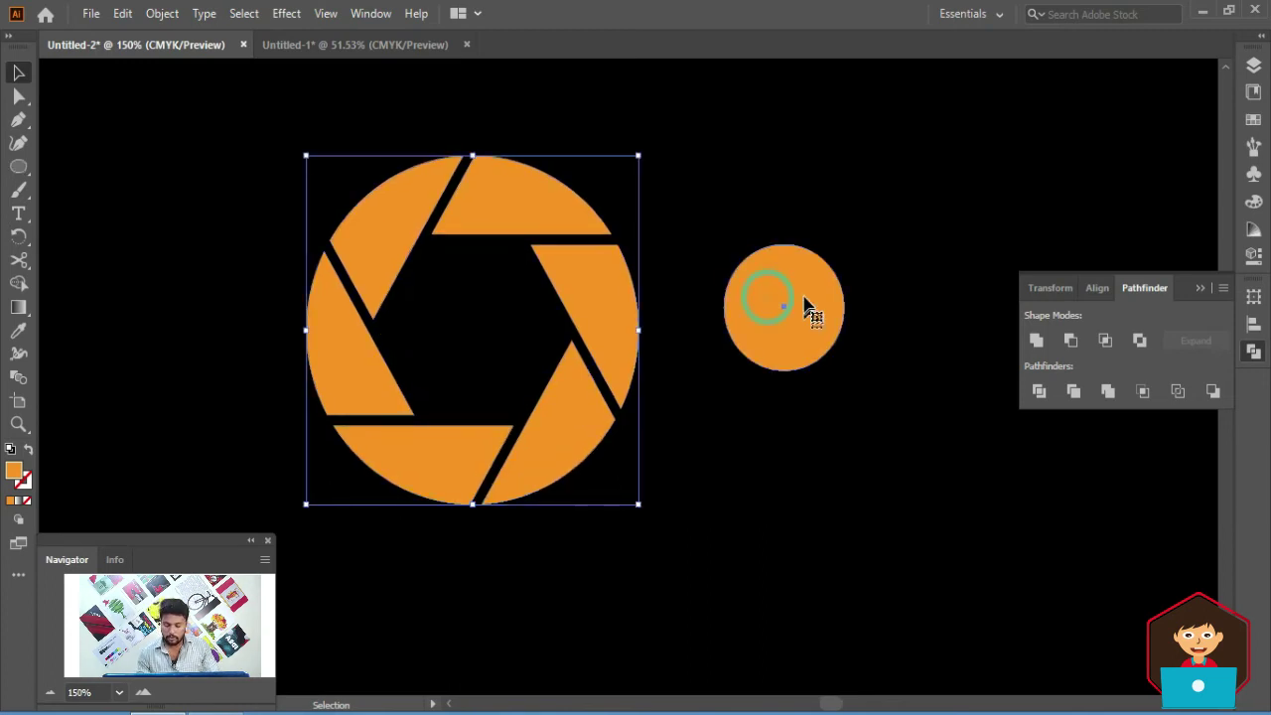
Make a smaller concentric copy of the small orange circle and give the copy a white stroke.
{"action": "left_click", "coordinate": [807, 304]}
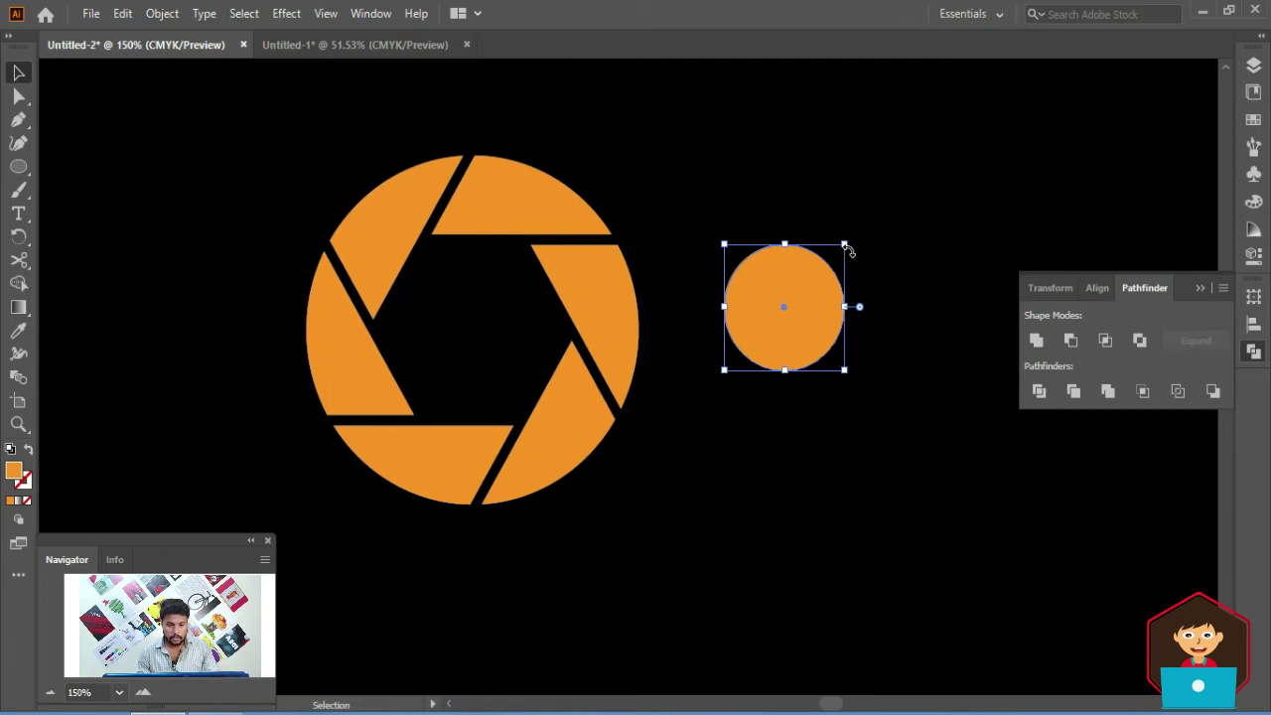
{"action": "left_click_drag", "start_coordinate": [845, 247], "coordinate": [830, 250]}
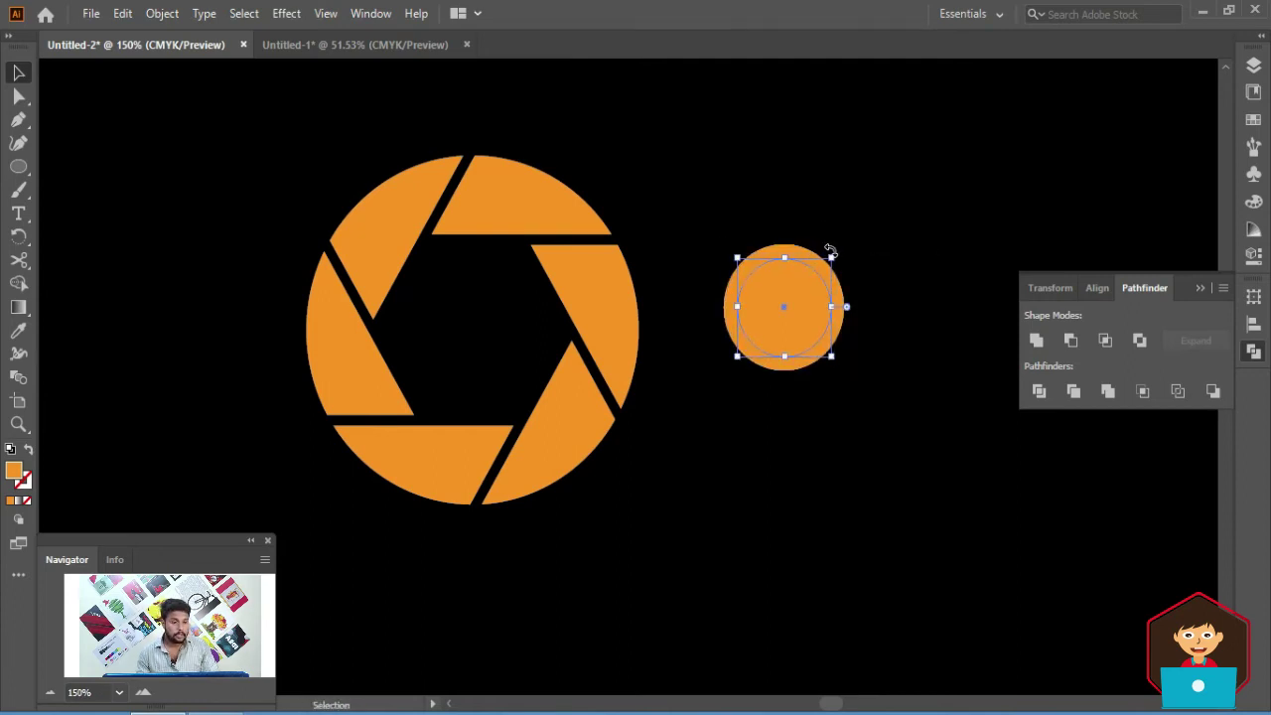
{"action": "left_click", "coordinate": [1254, 67]}
{"action": "left_click", "coordinate": [1084, 57]}
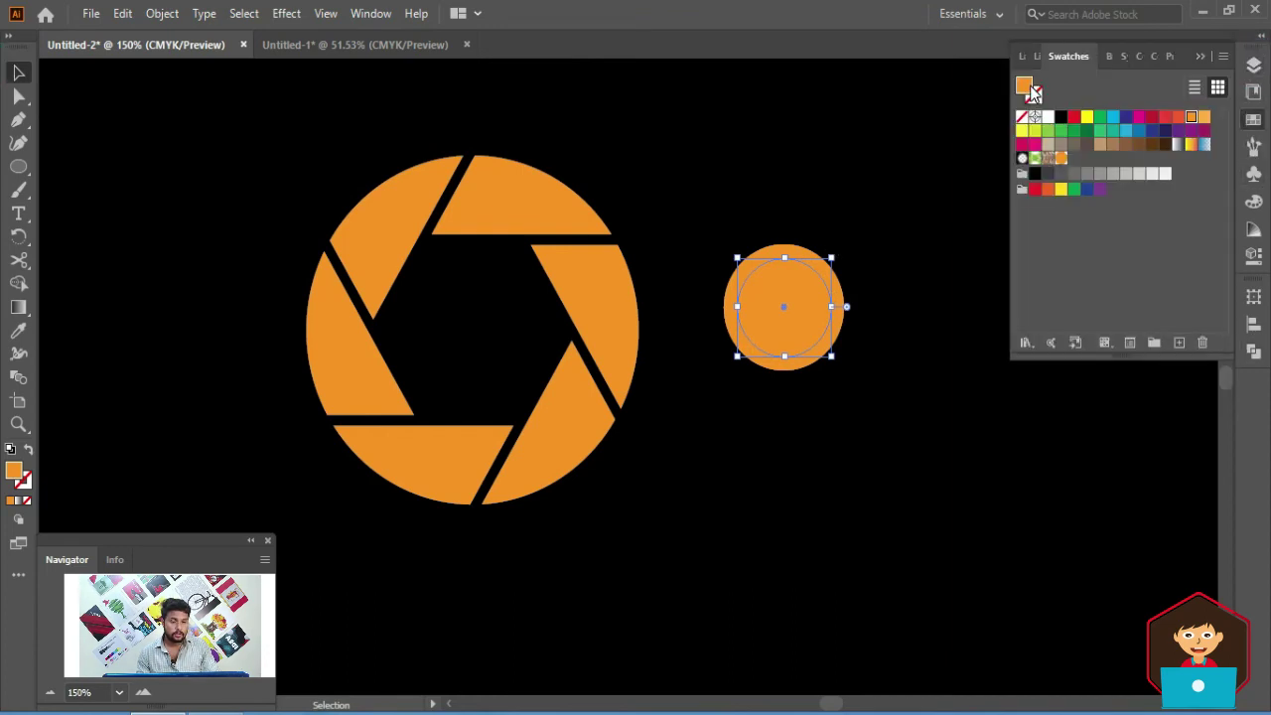
{"action": "left_click", "coordinate": [1037, 95]}
{"action": "left_click", "coordinate": [1049, 116]}
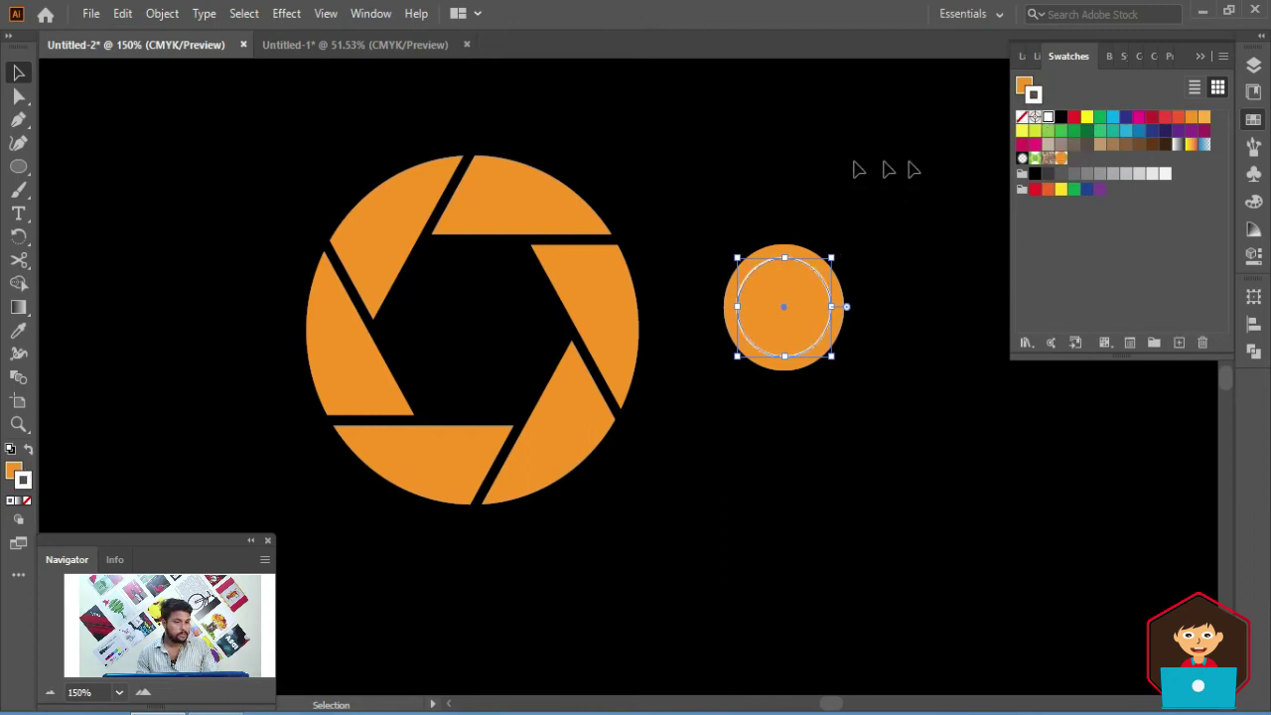
Increase the stroke weight of the inner white-outlined circle.
{"action": "left_click", "coordinate": [1254, 66]}
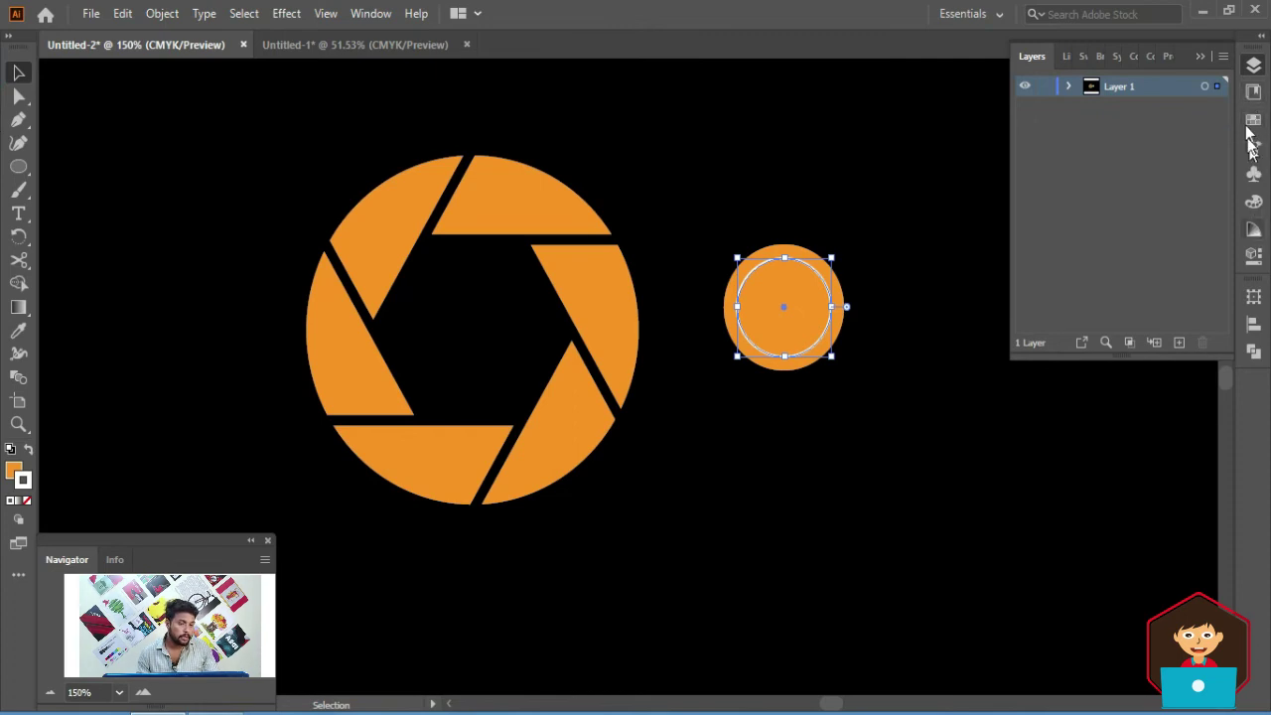
{"action": "left_click", "coordinate": [1166, 56]}
{"action": "left_click", "coordinate": [1086, 294]}
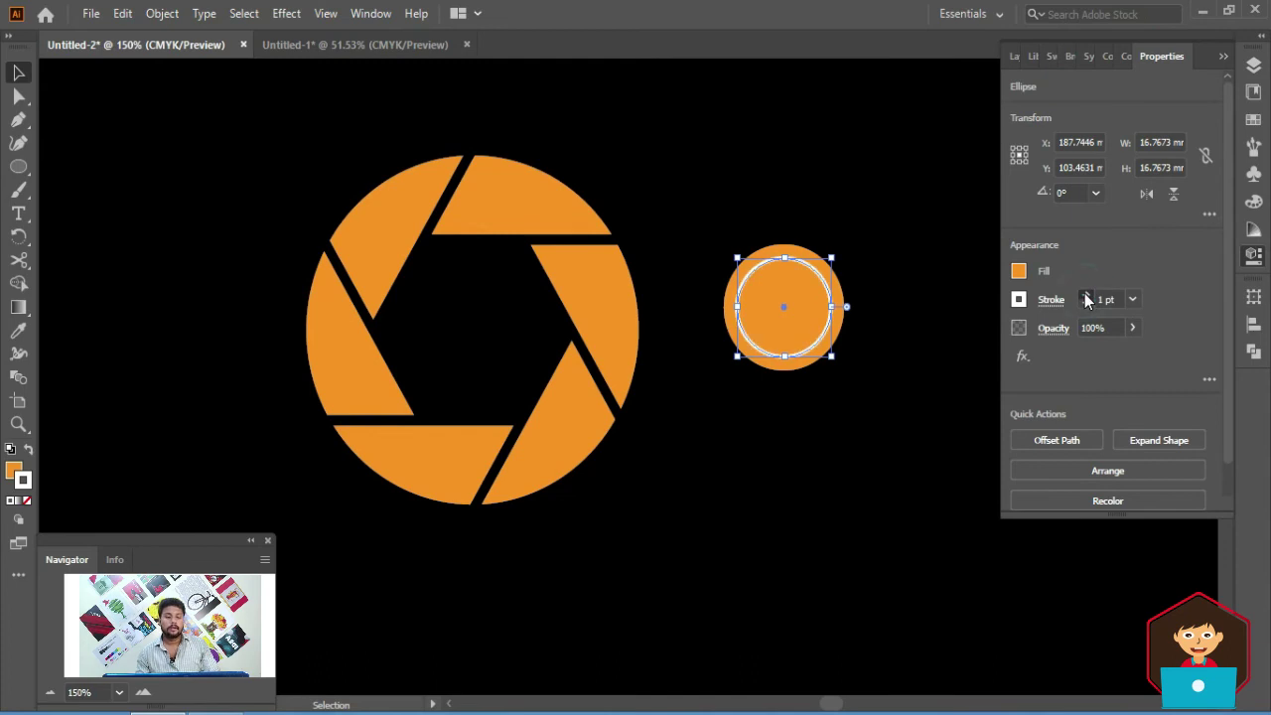
Move both concentric circles into the middle of the aperture icon and scale them down slightly.
{"action": "left_click", "coordinate": [861, 196]}
{"action": "mouse_move", "coordinate": [891, 237]}
{"action": "left_mouse_down"}
{"action": "mouse_move", "coordinate": [751, 341]}
{"action": "mouse_move", "coordinate": [797, 304]}
{"action": "mouse_move", "coordinate": [468, 329]}
{"action": "mouse_move", "coordinate": [487, 331]}
{"action": "left_mouse_up"}
{"action": "left_click", "coordinate": [801, 309]}
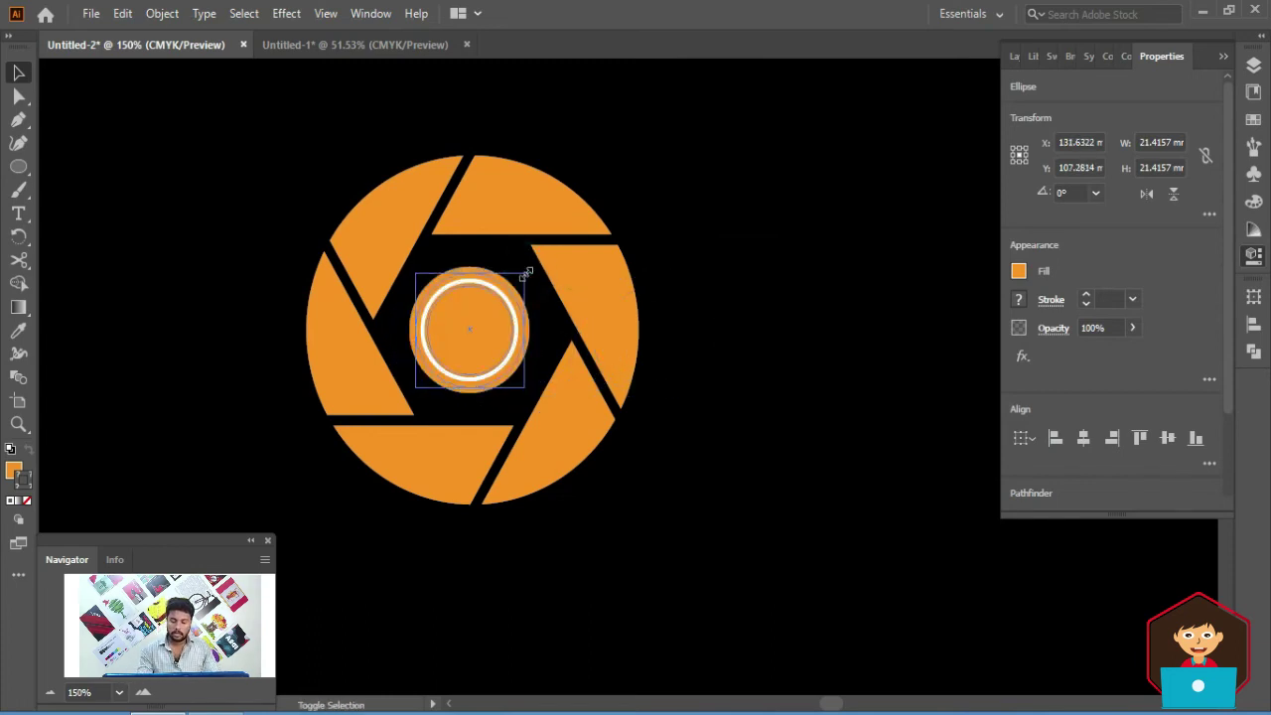
{"action": "left_click", "coordinate": [396, 419]}
{"action": "left_click", "coordinate": [721, 269]}
Select the aperture blades and the circles together and align their centres horizontally and vertically.
{"action": "left_click_drag", "start_coordinate": [764, 177], "coordinate": [406, 421]}
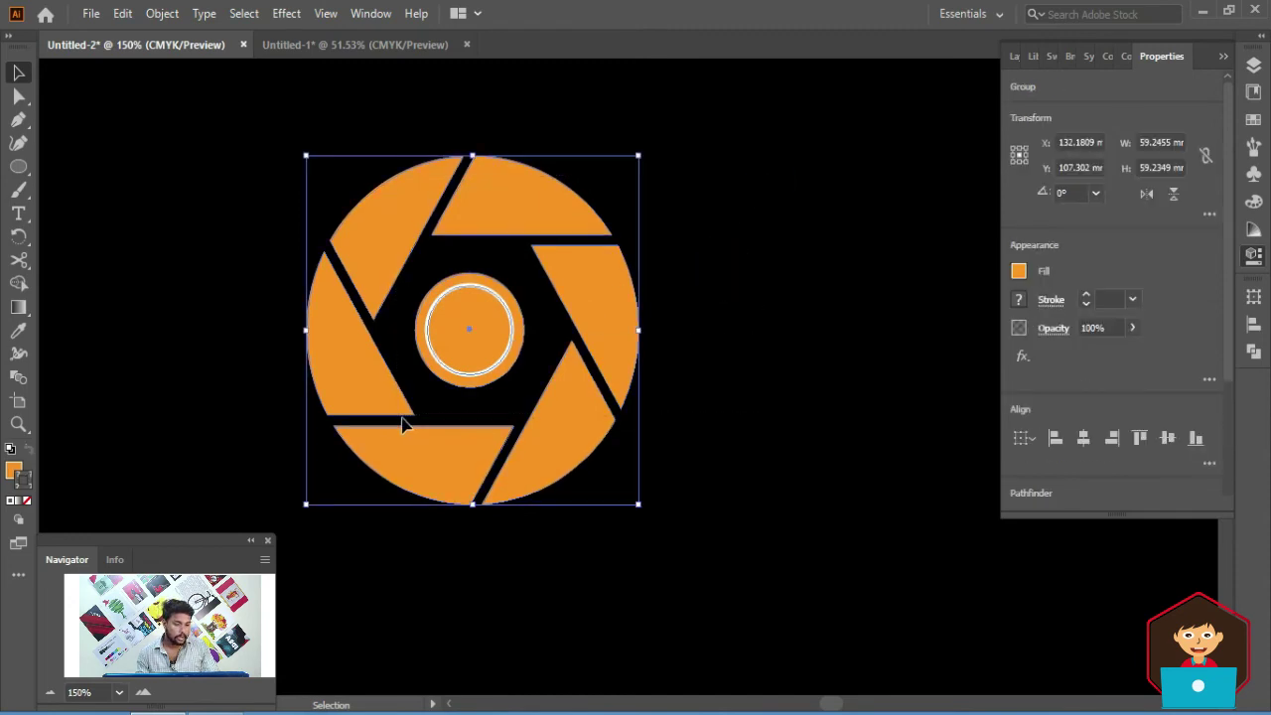
{"action": "left_click", "coordinate": [1254, 327]}
{"action": "left_click", "coordinate": [1064, 343]}
{"action": "left_click", "coordinate": [1182, 339]}
{"action": "left_click", "coordinate": [905, 269]}
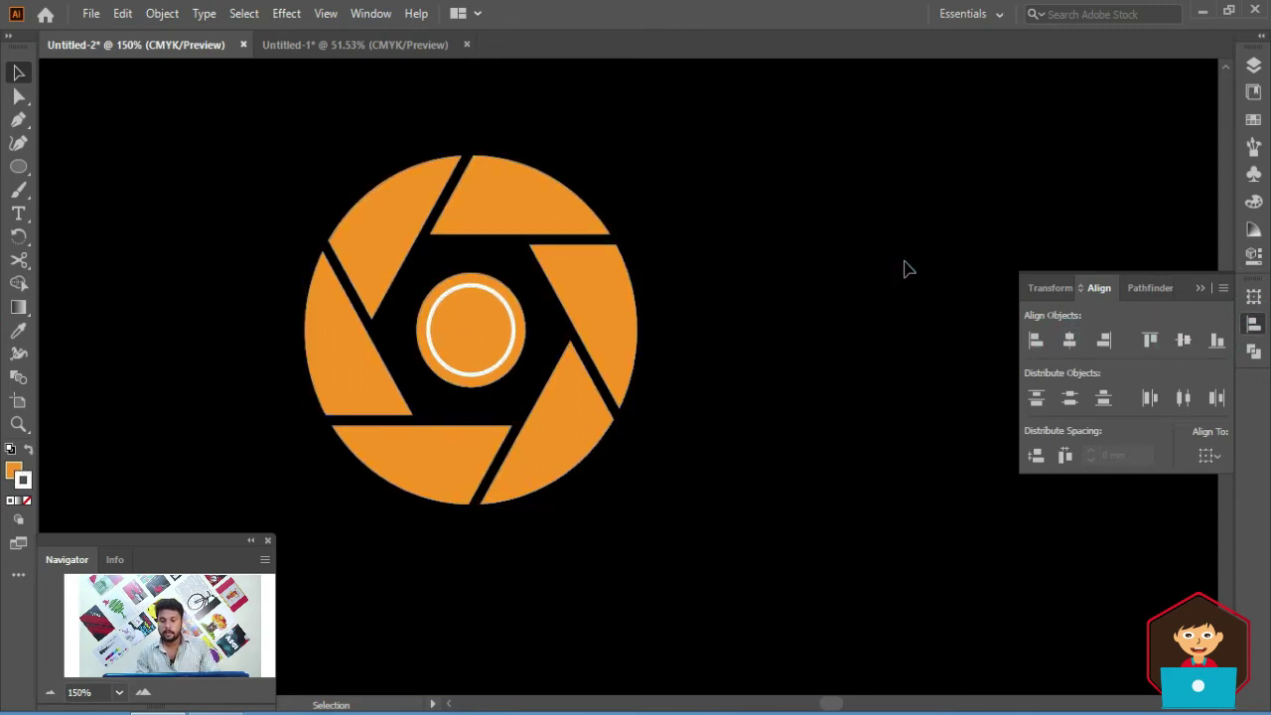
Draw a wide rectangle beside the upper-right edge of the aperture icon with the Rectangle tool.
{"action": "left_click", "coordinate": [17, 166]}
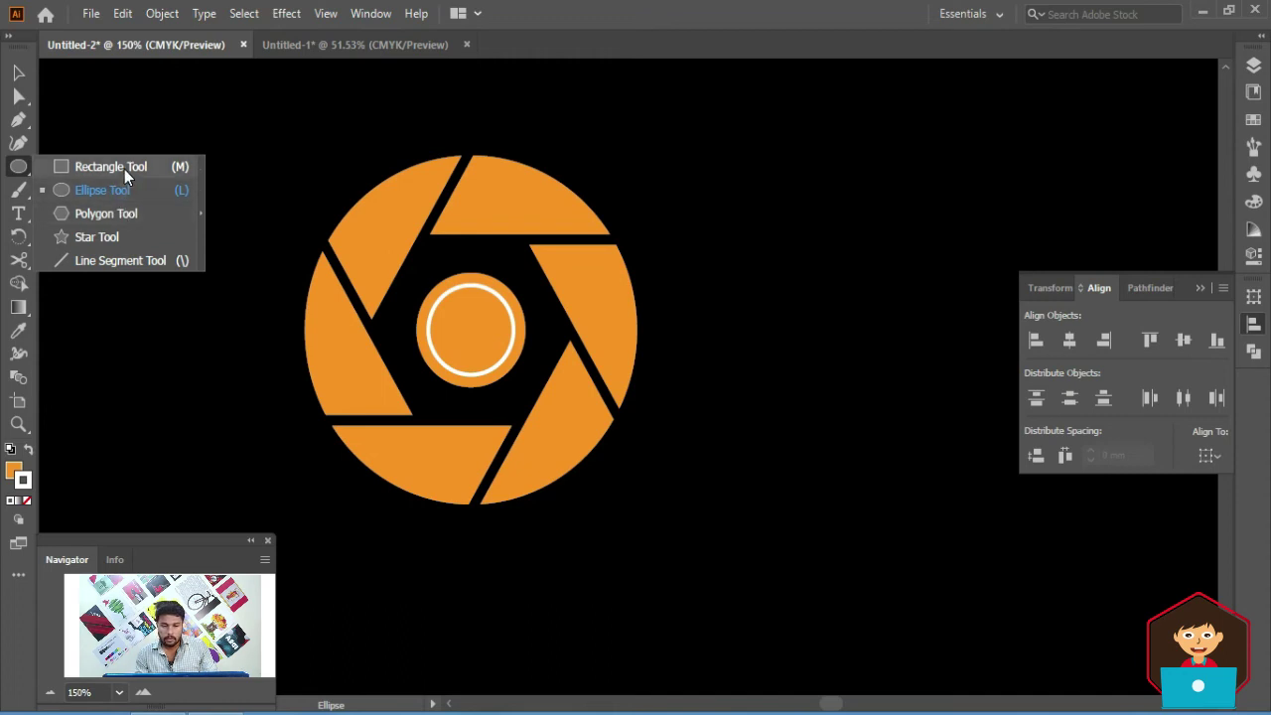
{"action": "left_click", "coordinate": [124, 169]}
{"action": "left_click_drag", "start_coordinate": [639, 145], "coordinate": [823, 232]}
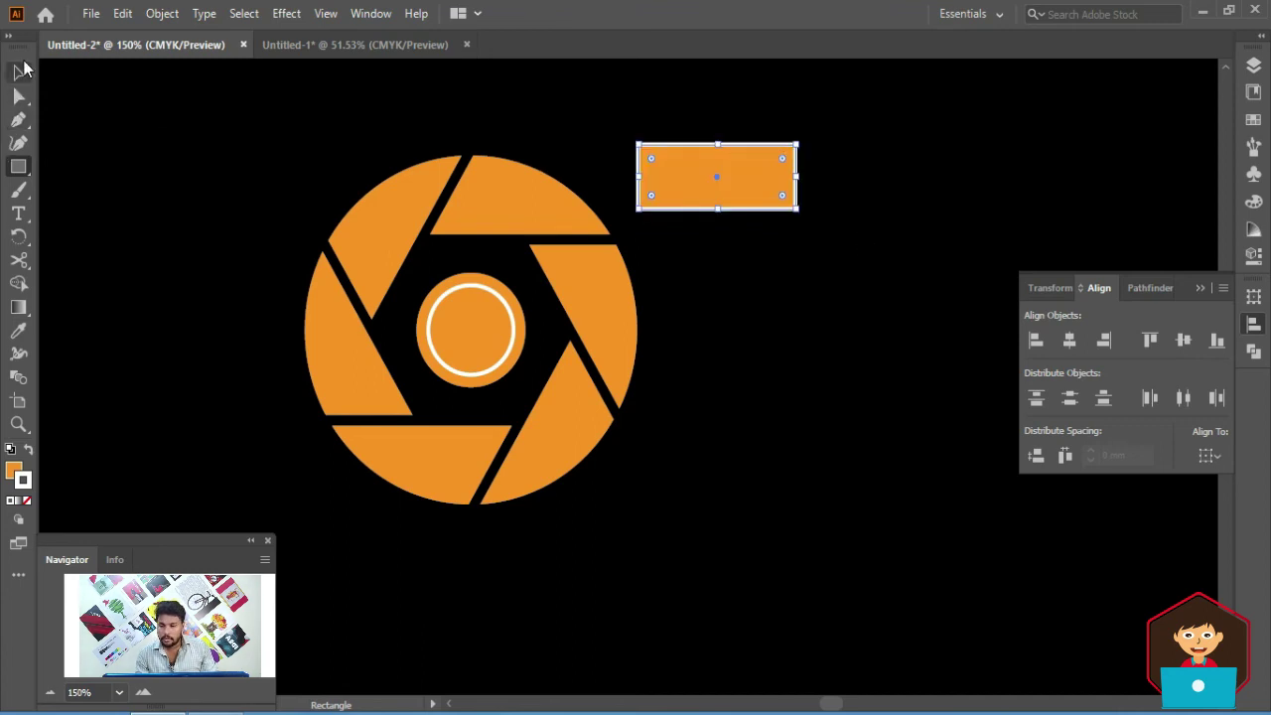
Round all corners of the new rectangle and remove its white stroke.
{"action": "left_click_drag", "start_coordinate": [18, 99], "coordinate": [88, 93]}
{"action": "mouse_move", "coordinate": [783, 195]}
{"action": "left_mouse_down"}
{"action": "mouse_move", "coordinate": [873, 161]}
{"action": "mouse_move", "coordinate": [1128, 173]}
{"action": "mouse_move", "coordinate": [790, 183]}
{"action": "left_mouse_up"}
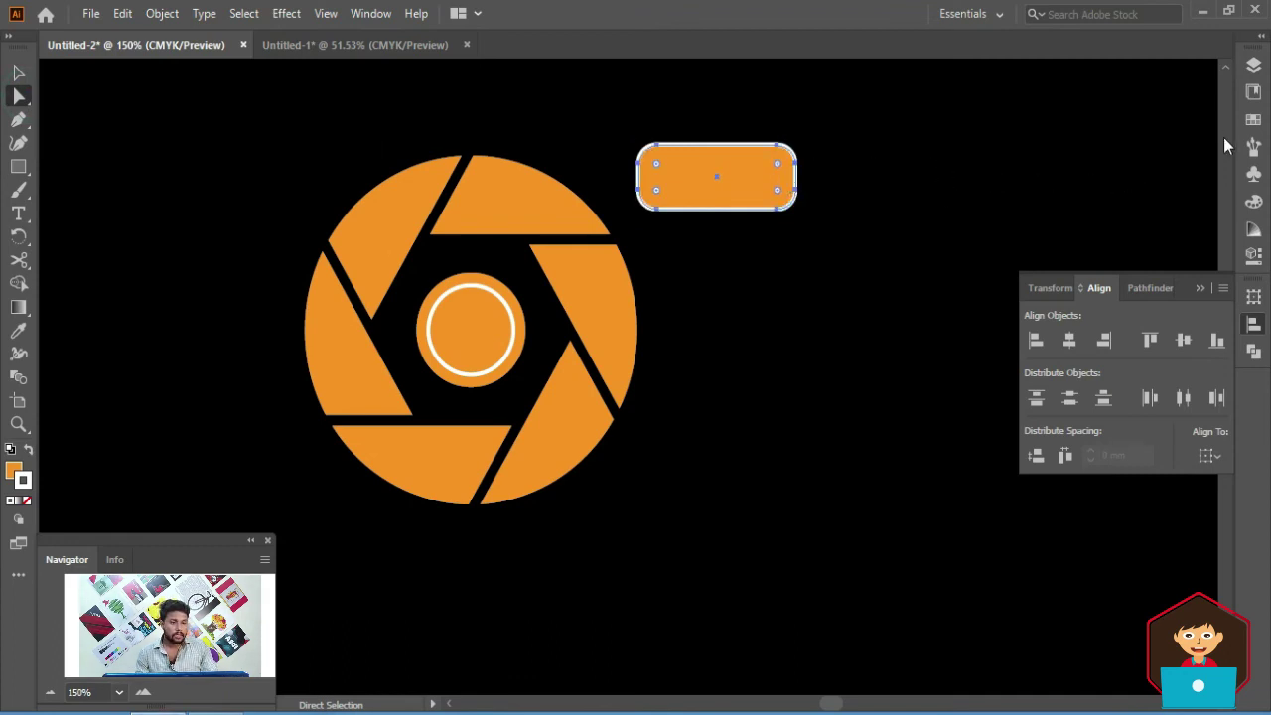
{"action": "left_click", "coordinate": [1254, 121]}
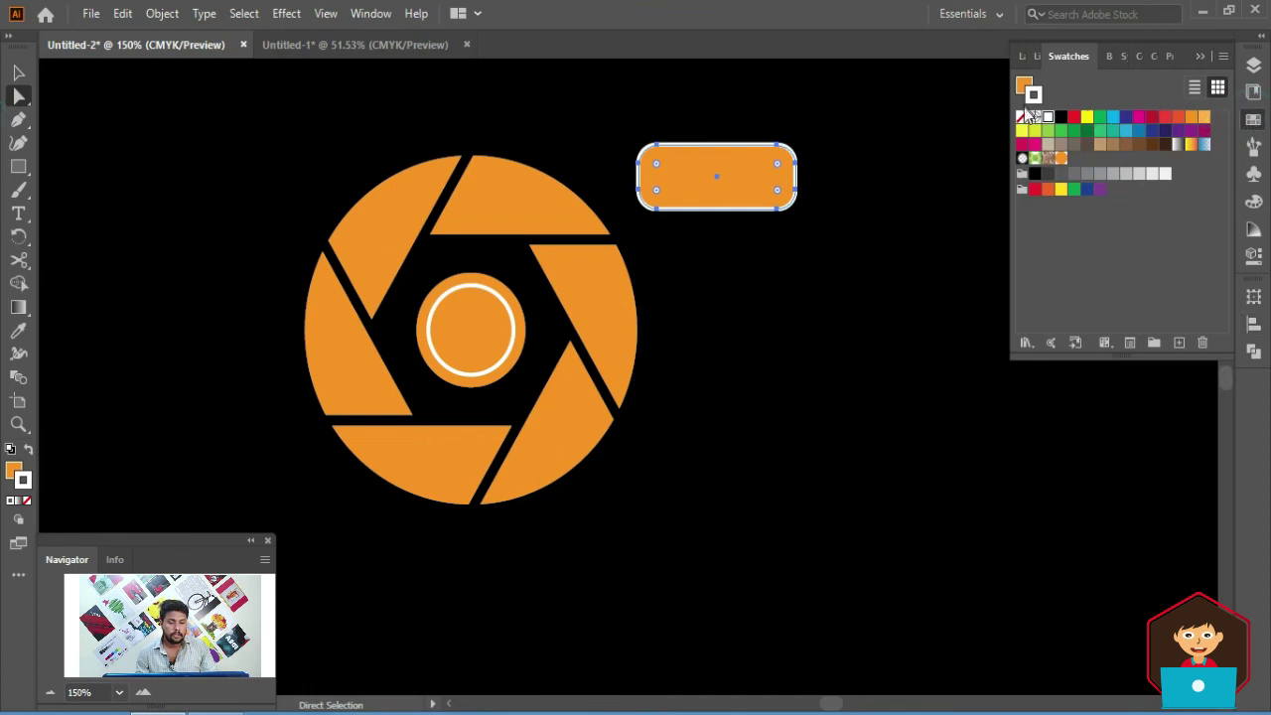
{"action": "left_click", "coordinate": [1023, 121]}
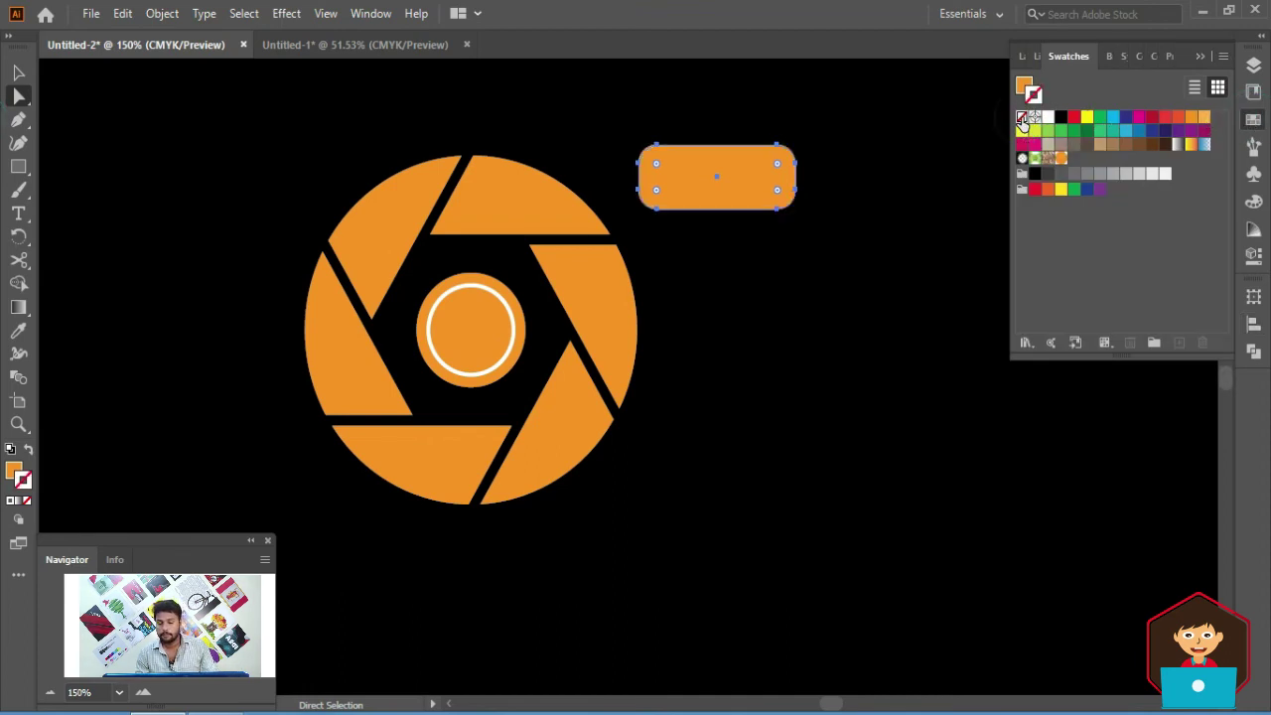
Shrink the rounded rectangle and the central circles, placing the rectangle inside the aperture just above and right of the circles.
{"action": "left_click", "coordinate": [20, 74]}
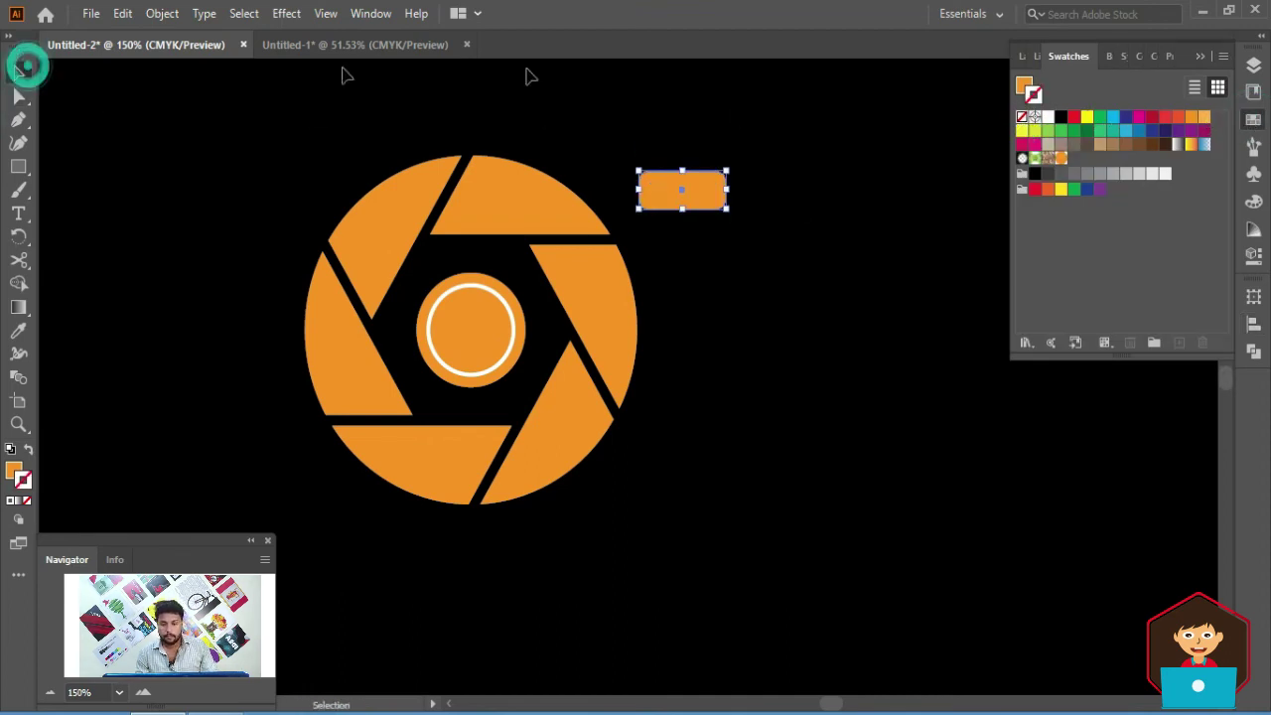
{"action": "left_click", "coordinate": [732, 77]}
{"action": "left_click_drag", "start_coordinate": [694, 185], "coordinate": [497, 239]}
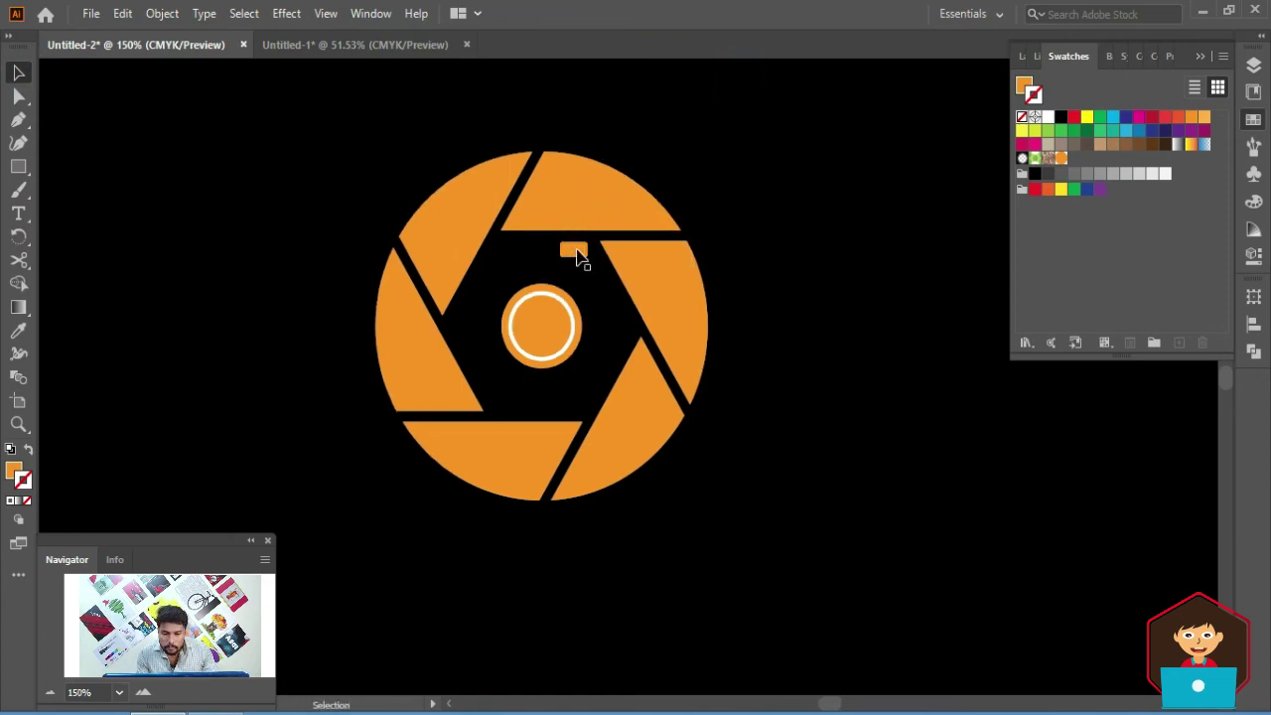
{"action": "left_click", "coordinate": [576, 250]}
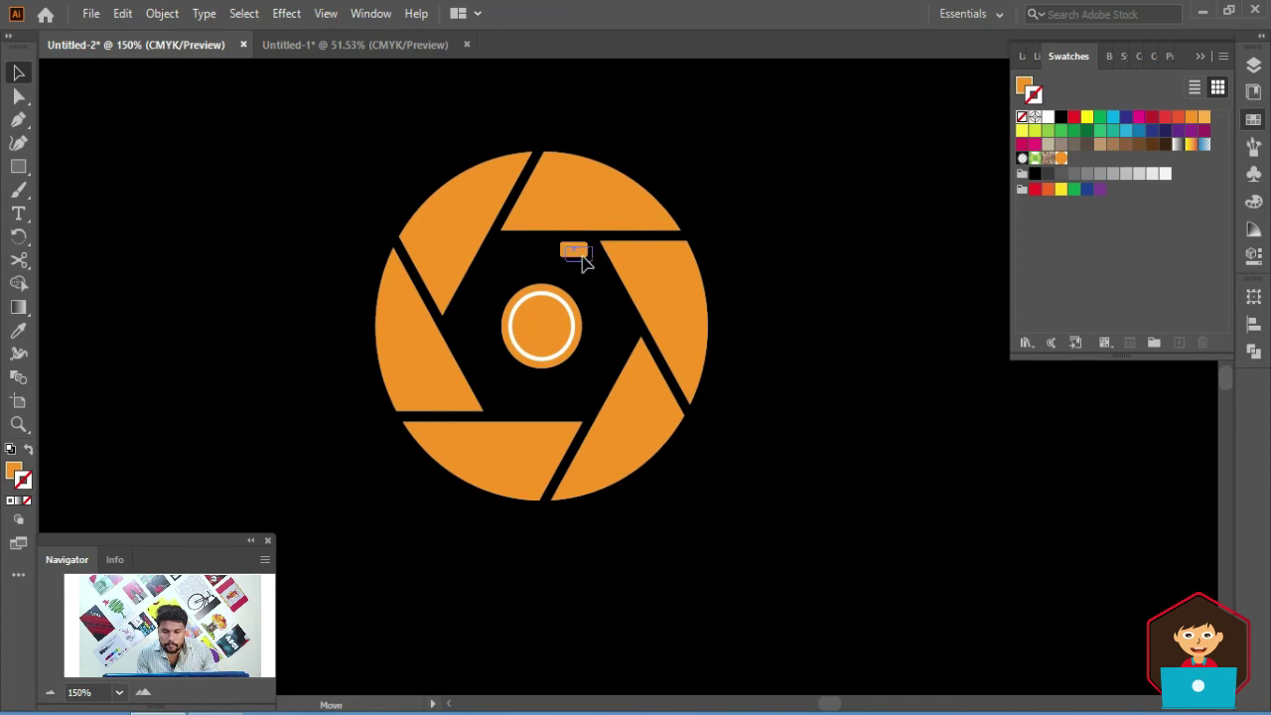
{"action": "left_click", "coordinate": [752, 204]}
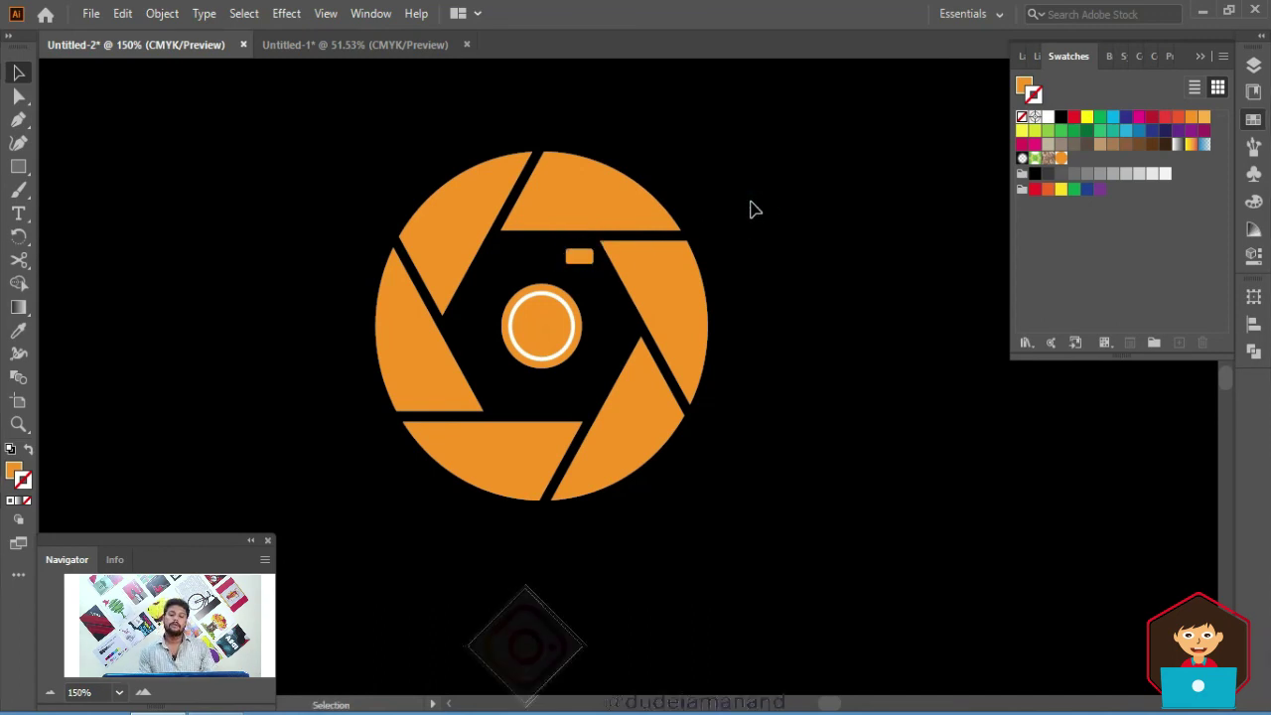
Add the text "Photo Point" in white below the aperture icon with the Type tool.
{"action": "left_click", "coordinate": [28, 215]}
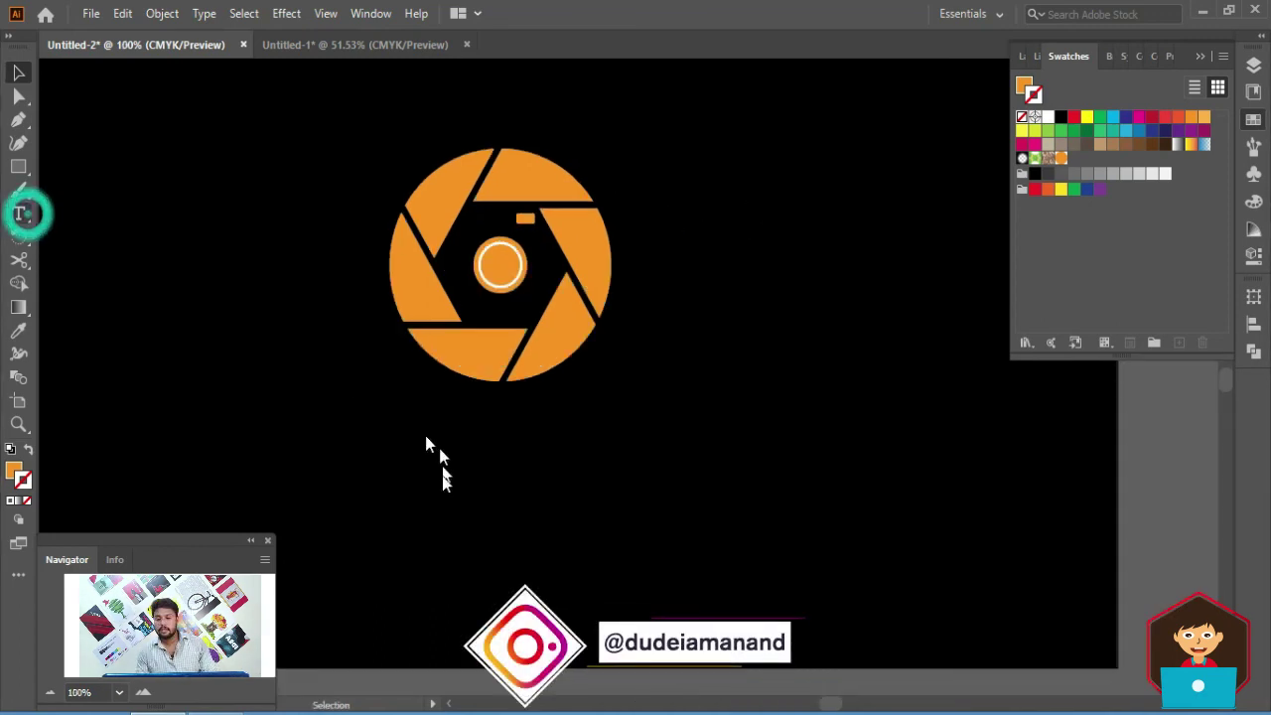
{"action": "left_click", "coordinate": [442, 479]}
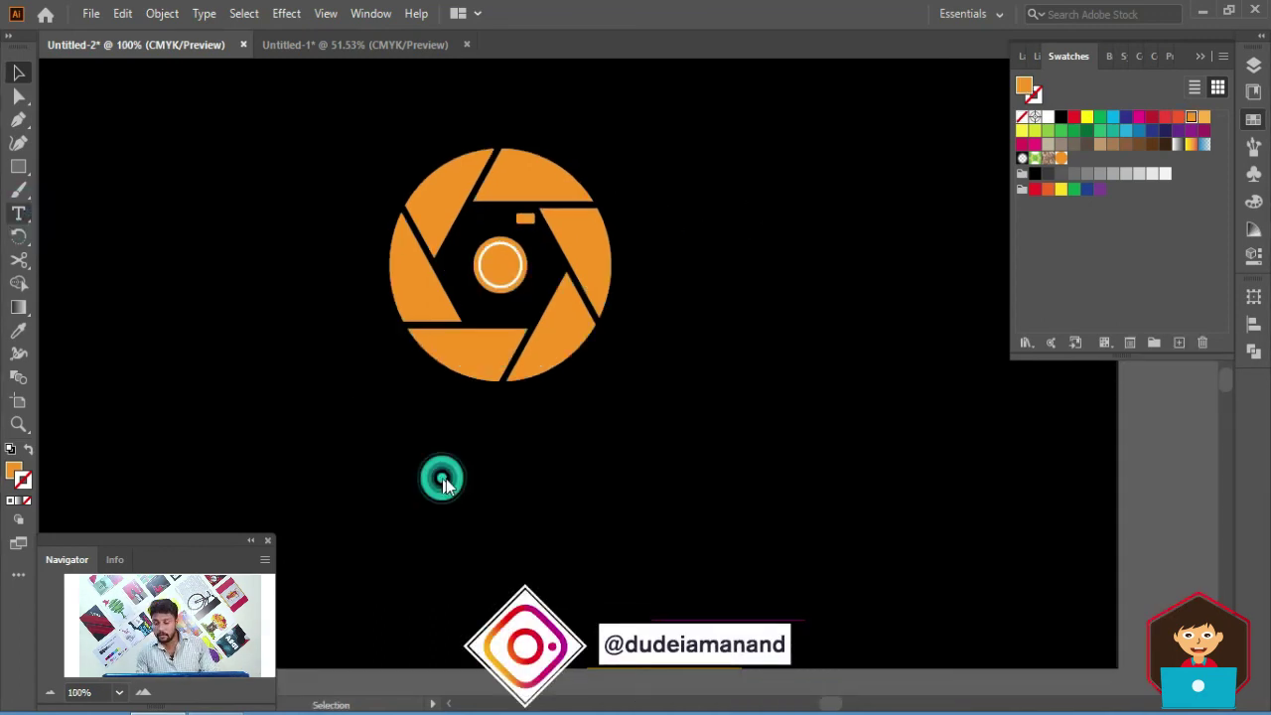
{"action": "left_click", "coordinate": [19, 214]}
{"action": "left_click", "coordinate": [478, 470]}
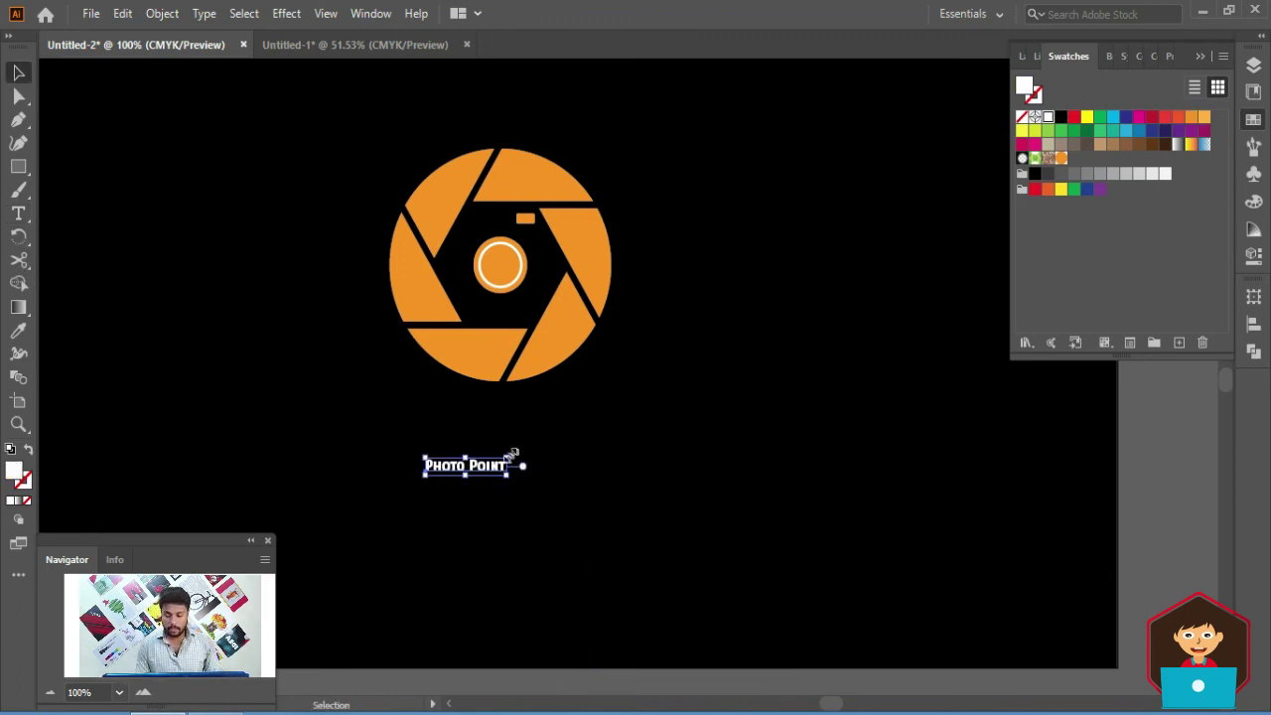
Enlarge the "Photo Point" text to slightly wider than the icon and centre it beneath the icon.
{"action": "left_click_drag", "start_coordinate": [514, 454], "coordinate": [709, 403]}
{"action": "left_click", "coordinate": [619, 451]}
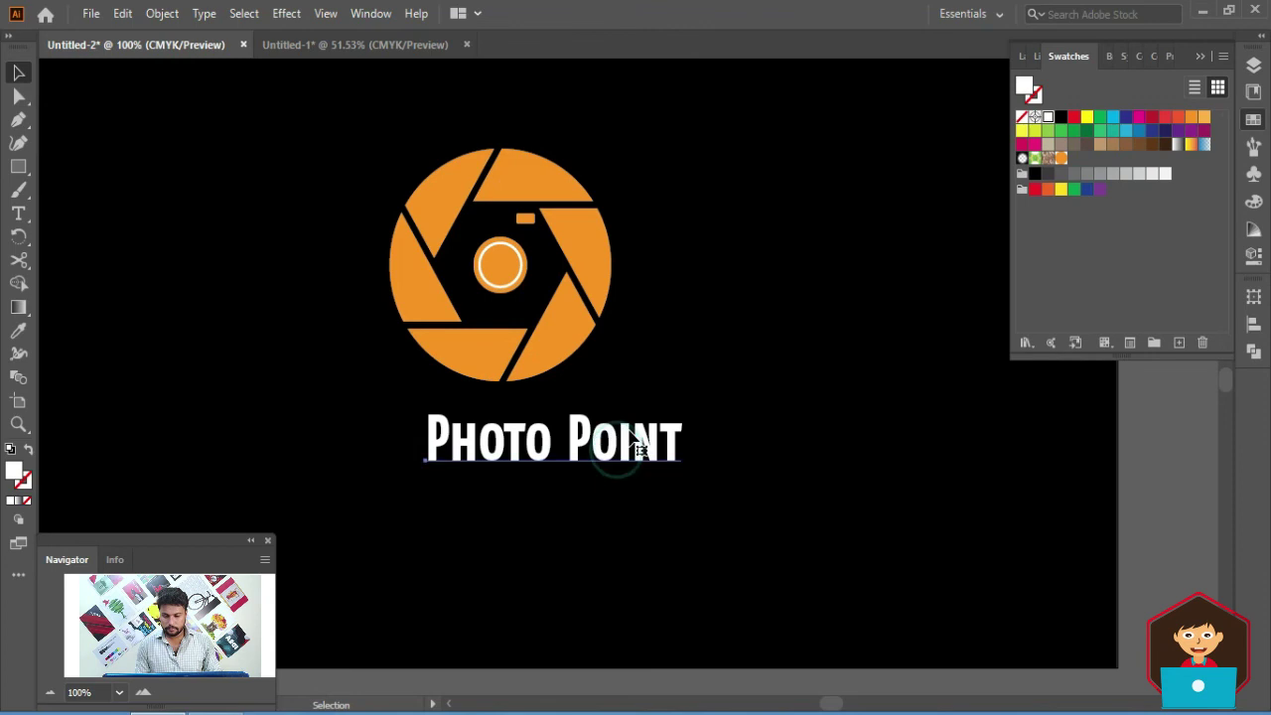
{"action": "left_click_drag", "start_coordinate": [587, 438], "coordinate": [525, 446]}
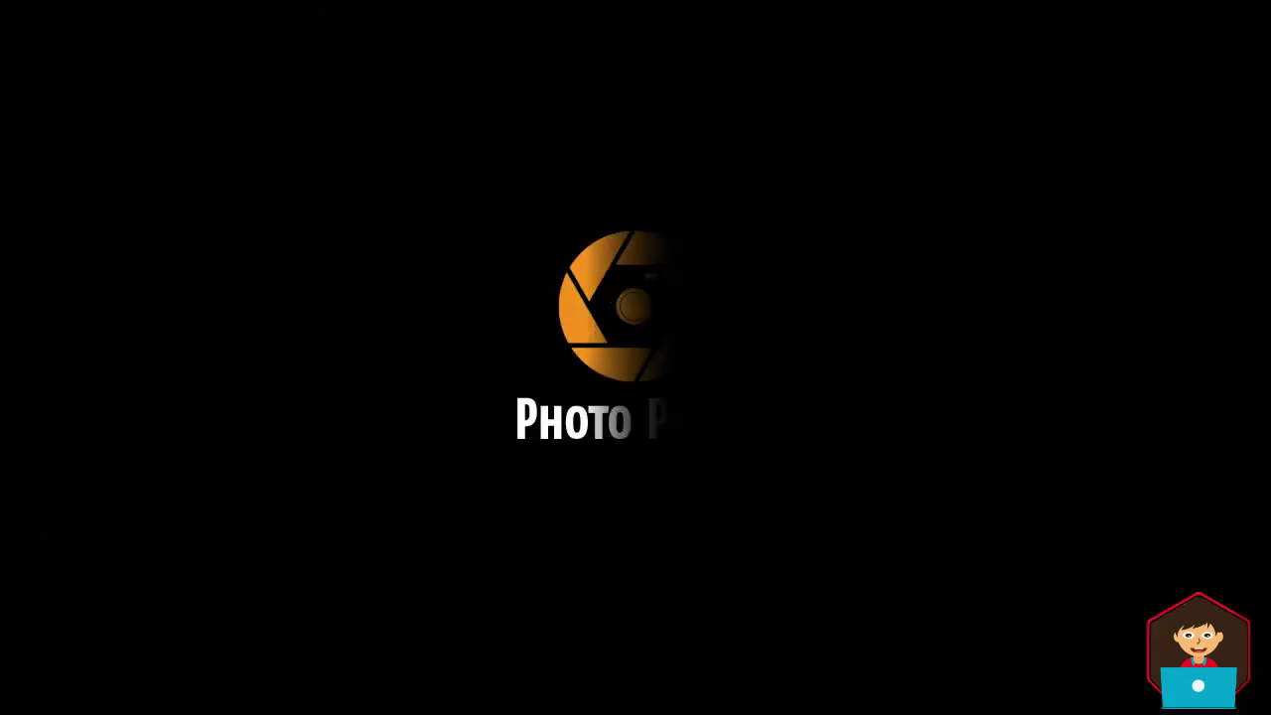